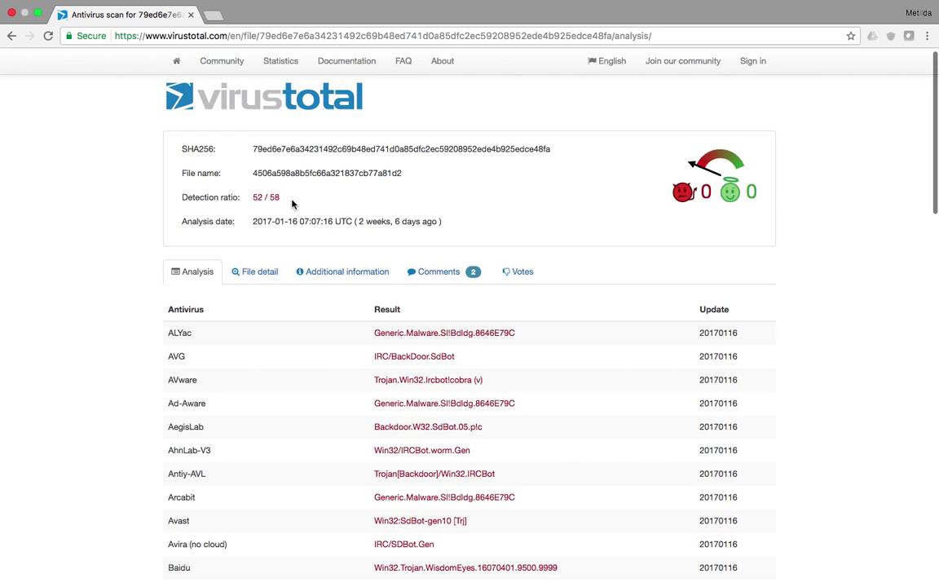
Review the VirusTotal report's detection ratio and read through the antivirus engines' results for the sample
left_click_drag(282, 200, 252, 197)
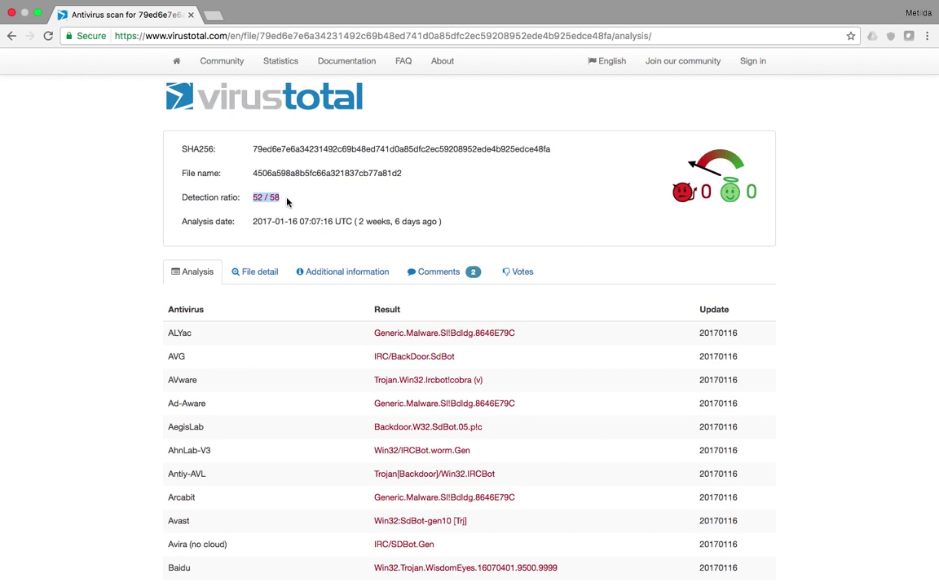
scroll(287, 201, "down", 3)
scroll(298, 247, "down", 7)
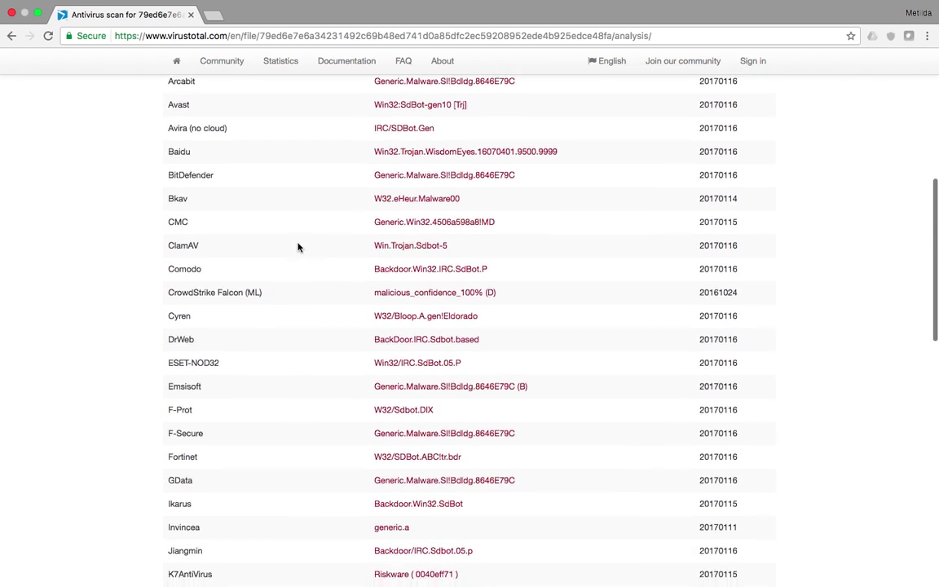
scroll(298, 247, "up", 4)
scroll(348, 175, "up", 3)
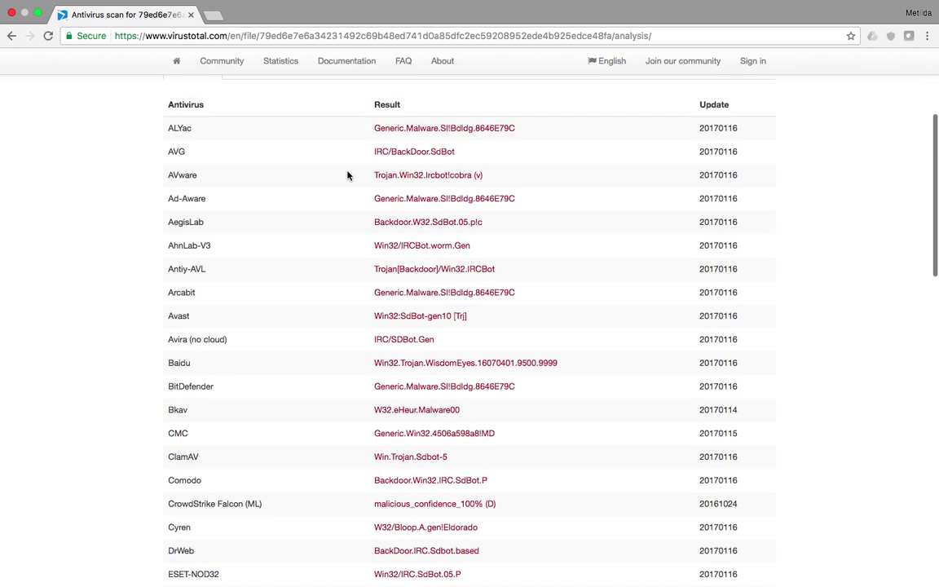
scroll(338, 175, "down", 1)
scroll(338, 174, "up", 4)
scroll(337, 175, "up", 1)
scroll(337, 178, "down", 1)
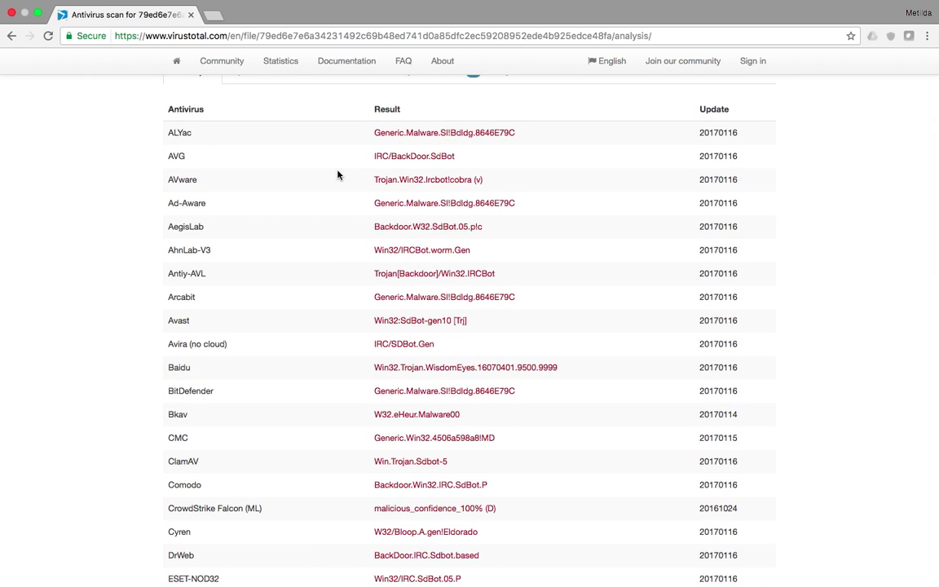
scroll(359, 270, "down", 10)
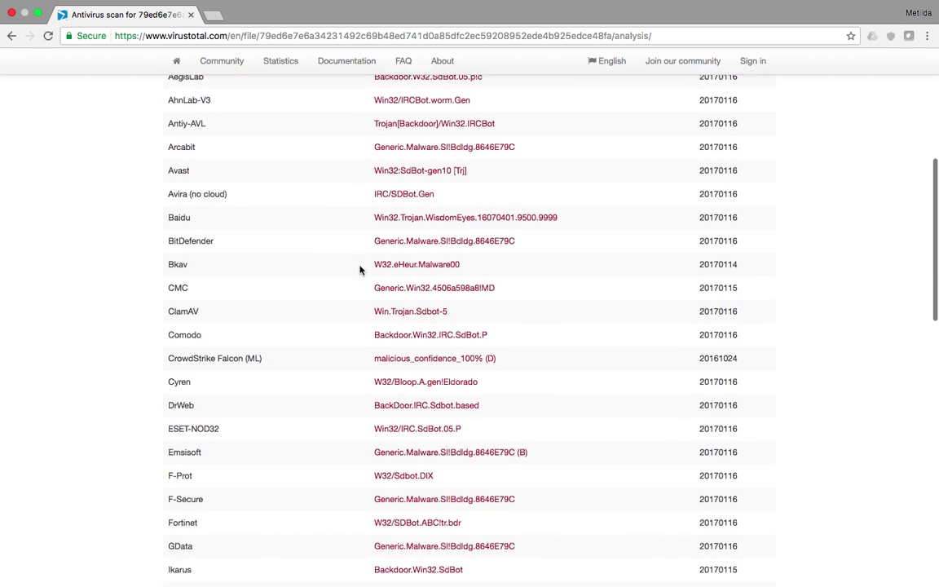
scroll(359, 270, "down", 1)
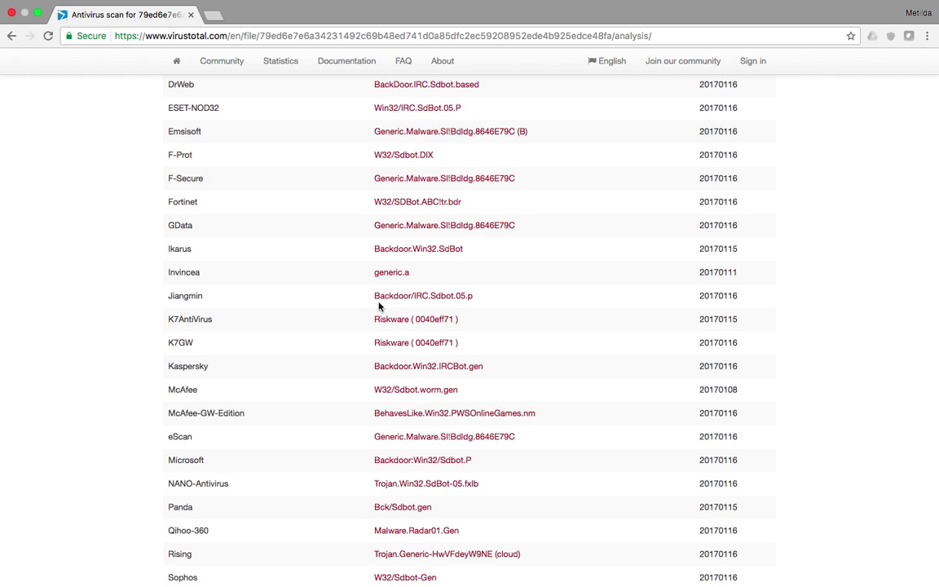
scroll(379, 306, "down", 2)
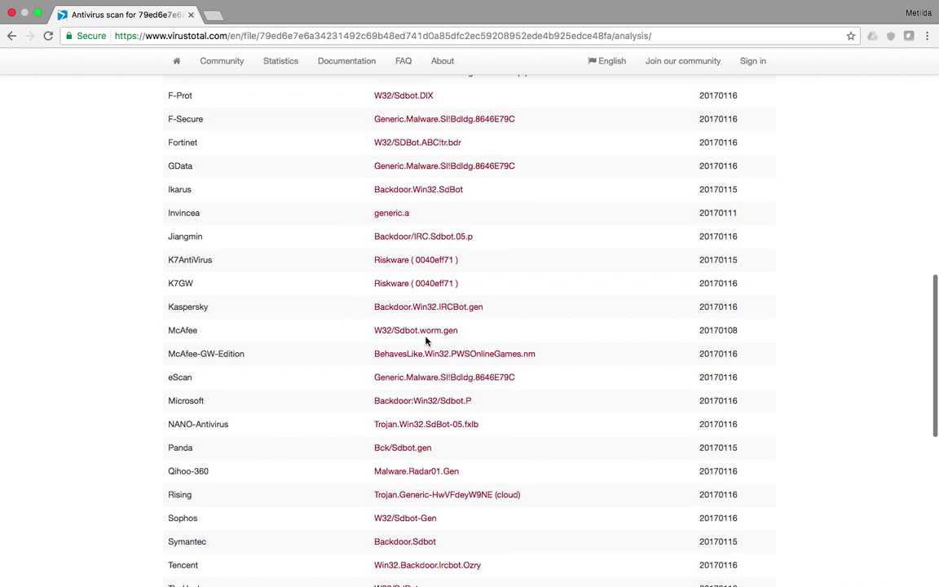
scroll(364, 348, "down", 2)
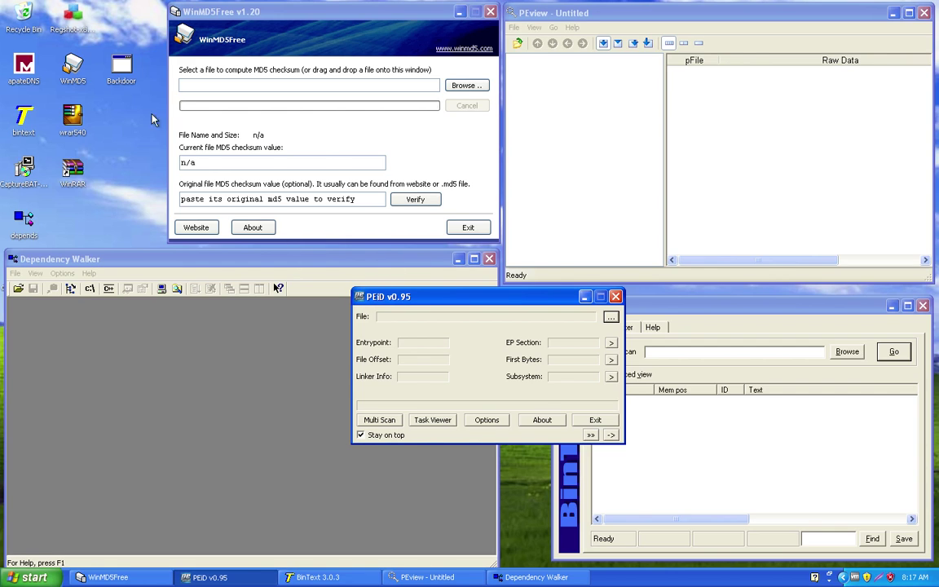
Load the desktop Backdoor file into PEiD, inspect its compiler signature and EP section, and close PEiD
mouse_move(124, 69)
left_mouse_down()
mouse_move(230, 198)
mouse_move(389, 318)
mouse_move(423, 204)
left_mouse_up()
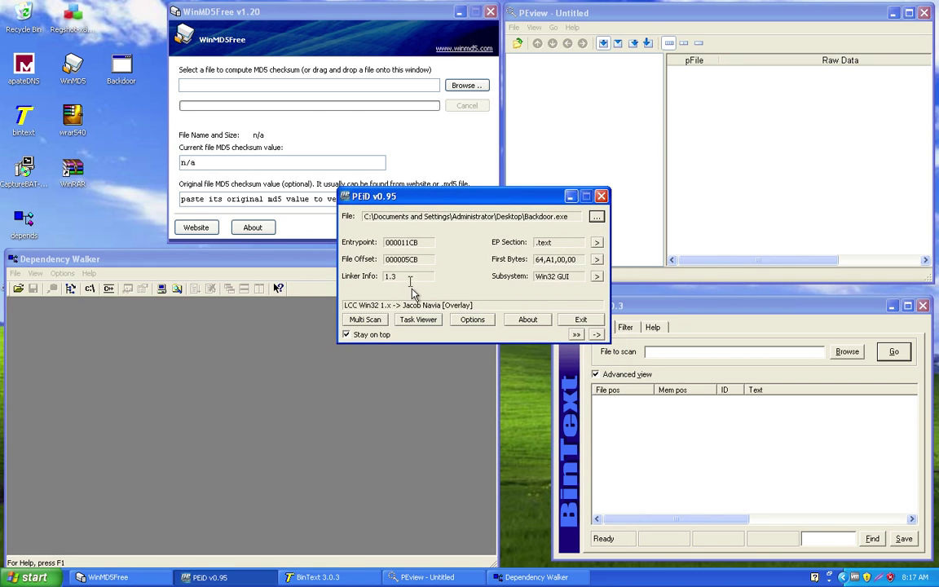
left_click_drag(485, 304, 333, 312)
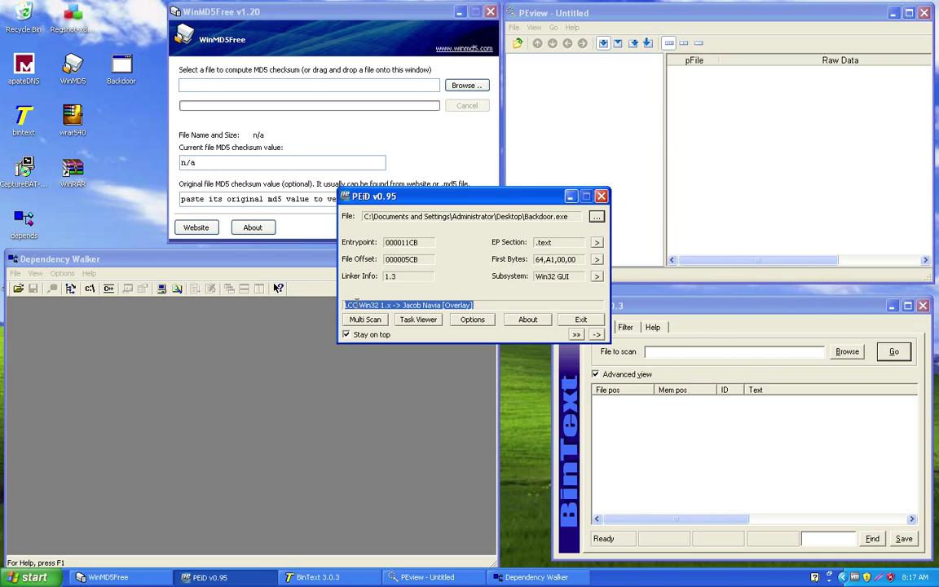
left_click(385, 306)
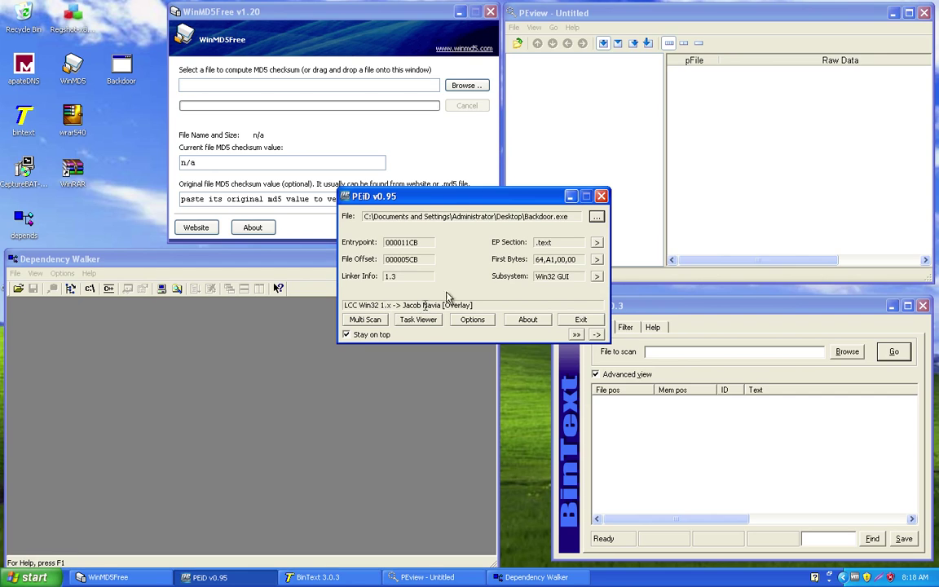
double_click(542, 242)
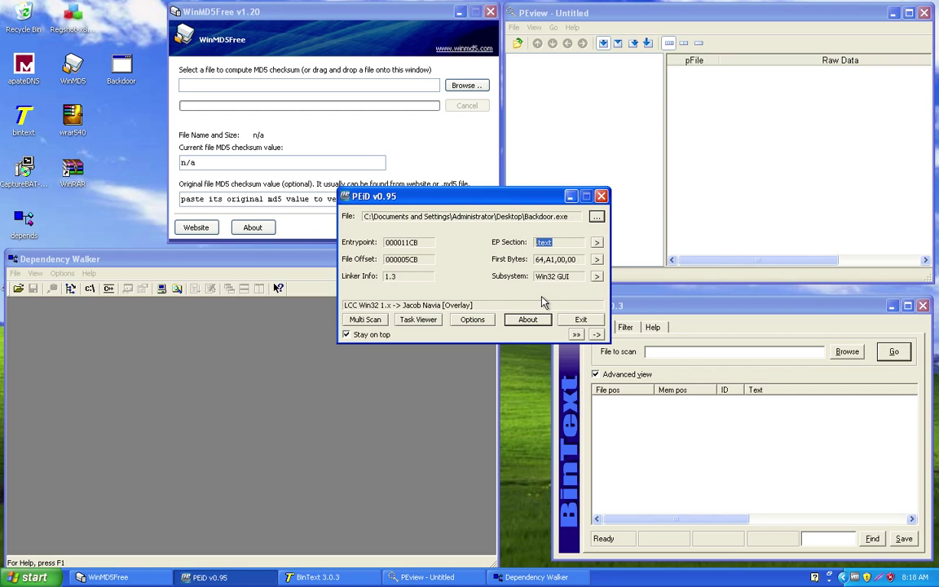
left_click(601, 197)
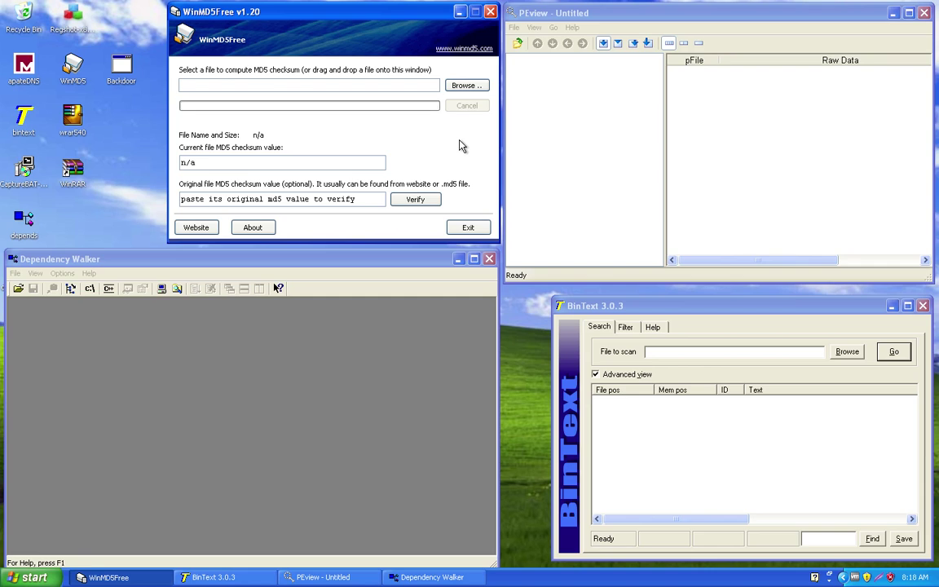
Compute the MD5 checksum of the desktop Backdoor file in WinMD5Free, inspect the hash, and close the program
left_click(122, 73)
left_click_drag(122, 73, 253, 119)
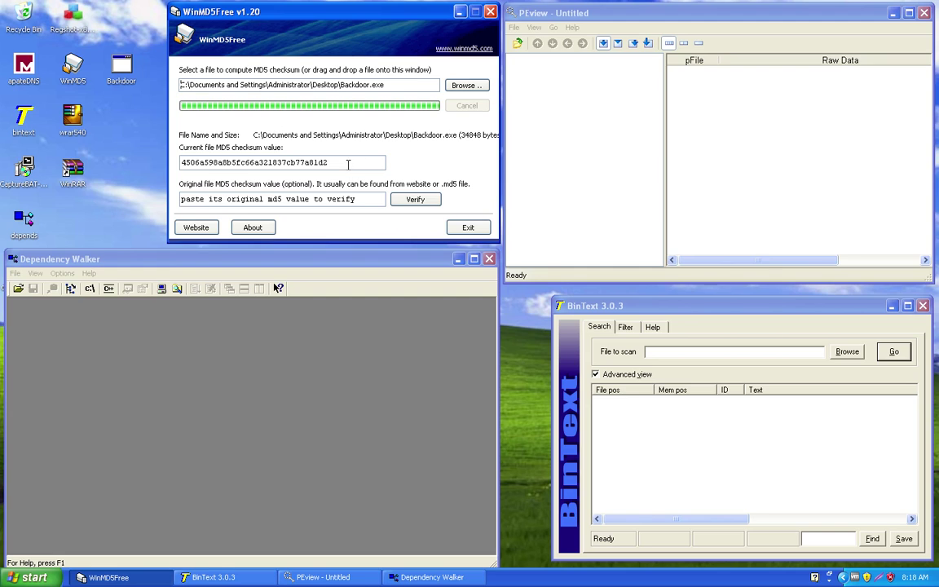
mouse_move(346, 162)
left_mouse_down()
mouse_move(170, 157)
mouse_move(330, 158)
left_mouse_up()
left_click(181, 161)
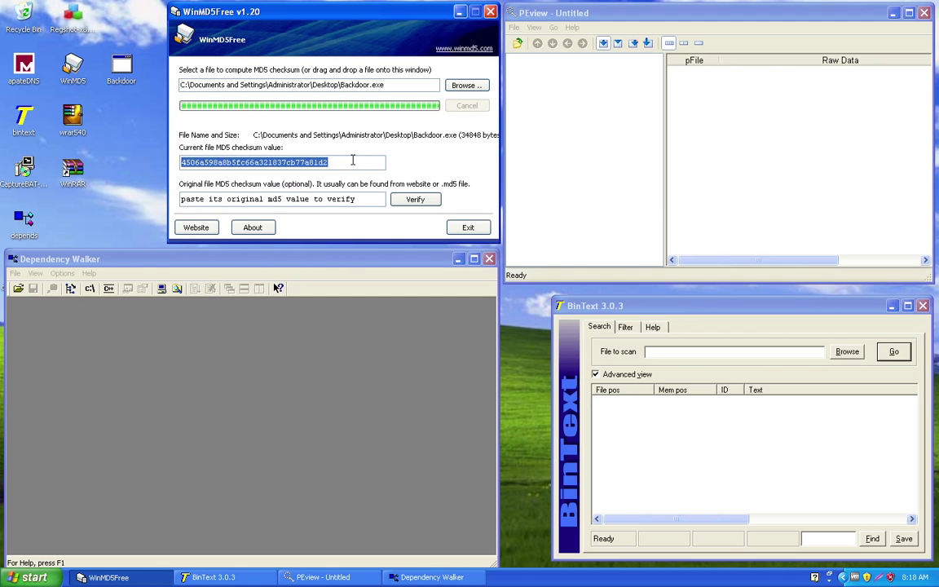
left_click(352, 161)
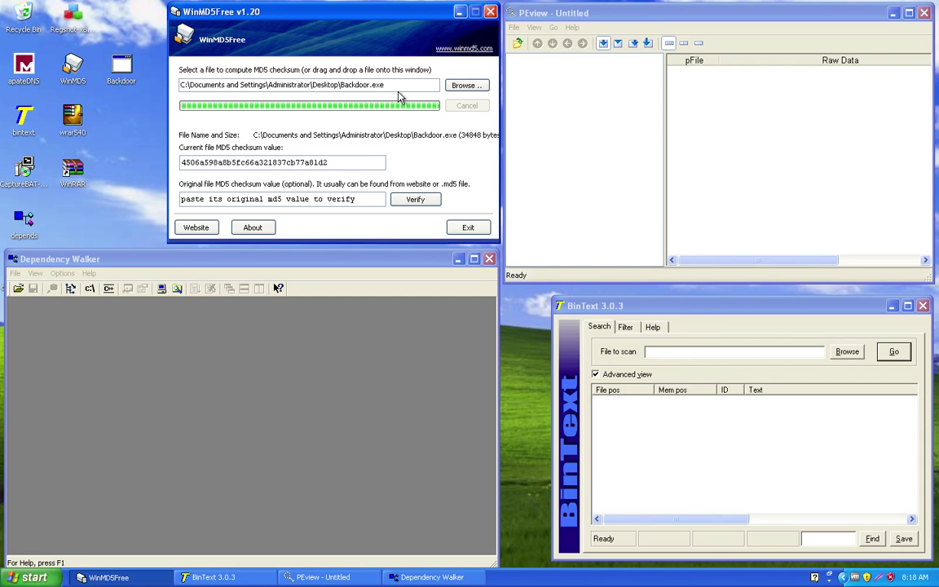
left_click(491, 12)
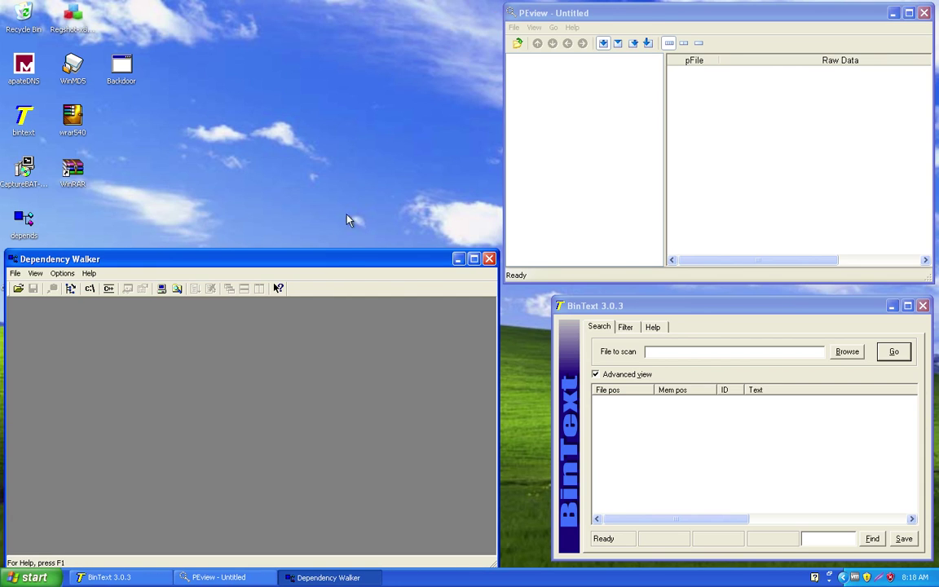
Open the Backdoor file in PEview, check the time date stamp in IMAGE_FILE_HEADER under IMAGE_NT_HEADERS, and close PEview
left_click(576, 130)
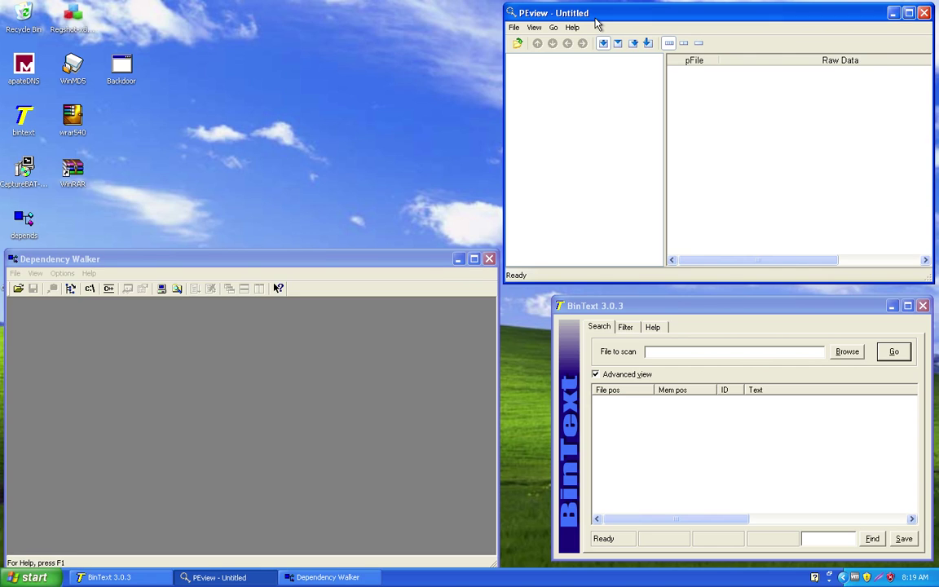
left_click_drag(120, 65, 620, 88)
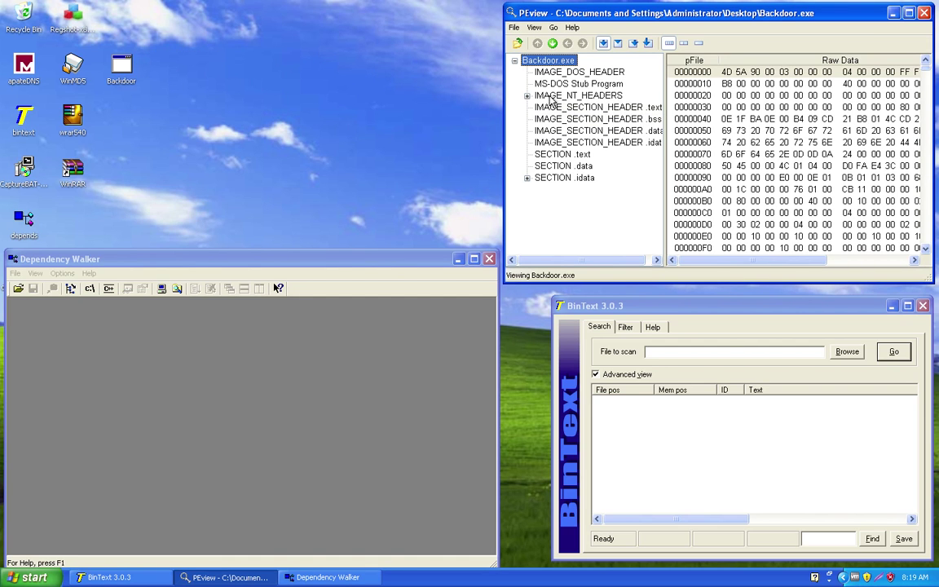
left_click(527, 96)
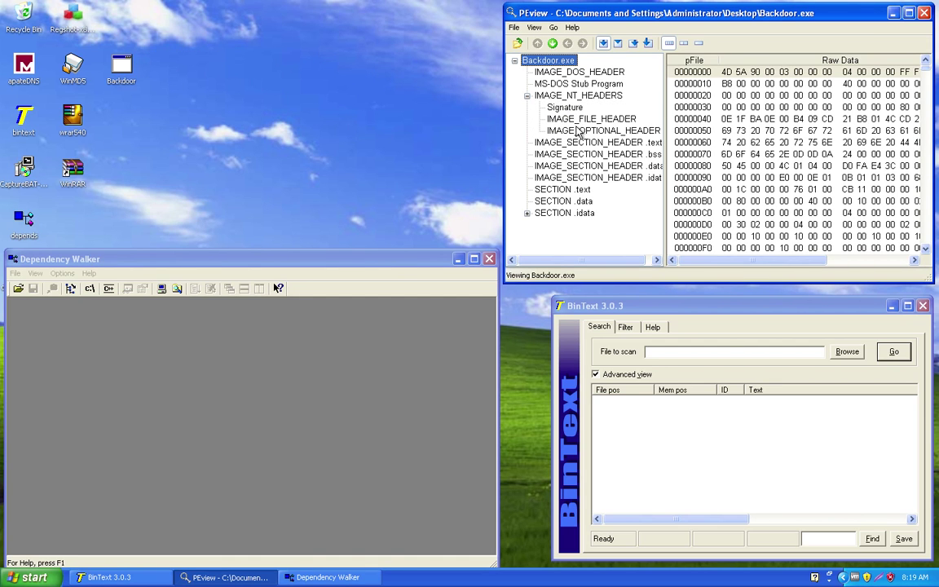
left_click(584, 122)
left_click_drag(708, 261, 792, 260)
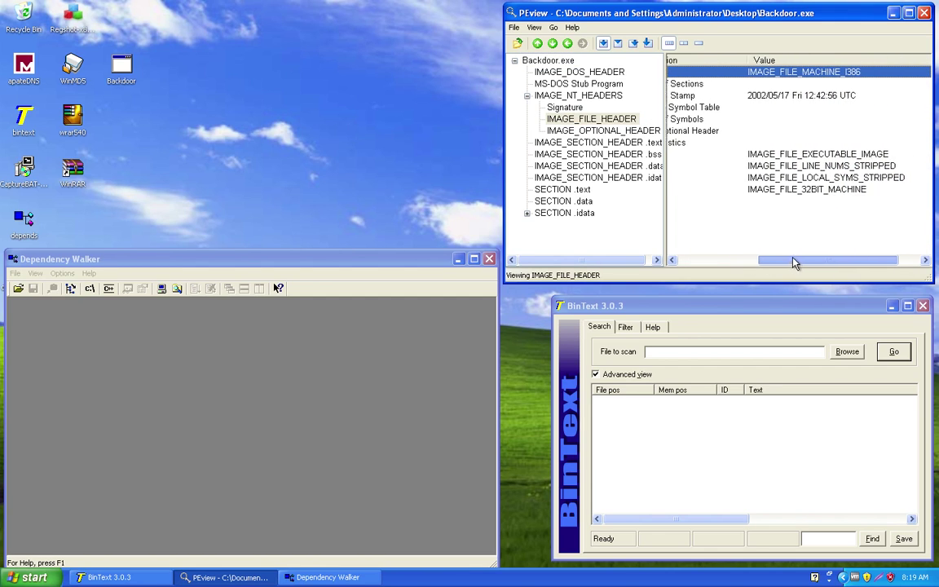
left_click(764, 98)
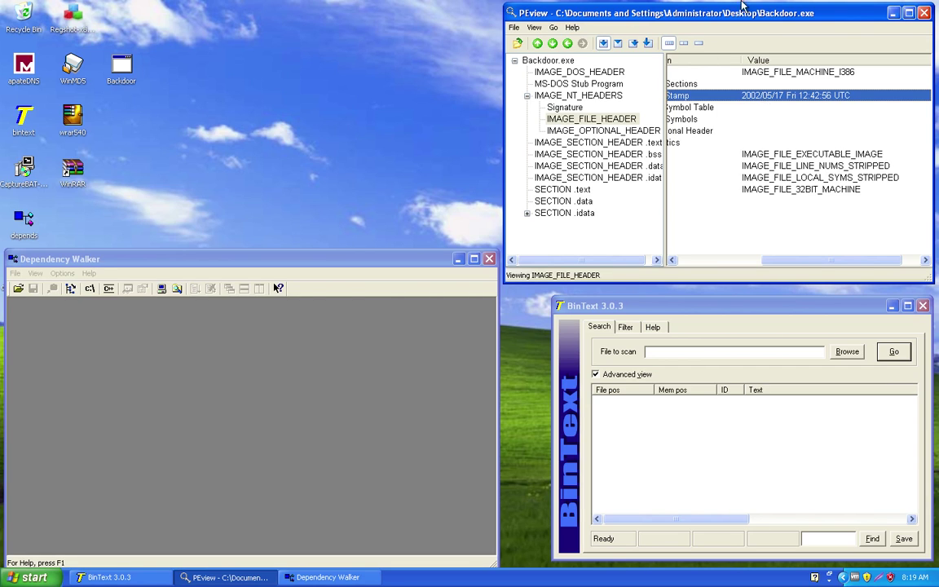
left_click(926, 22)
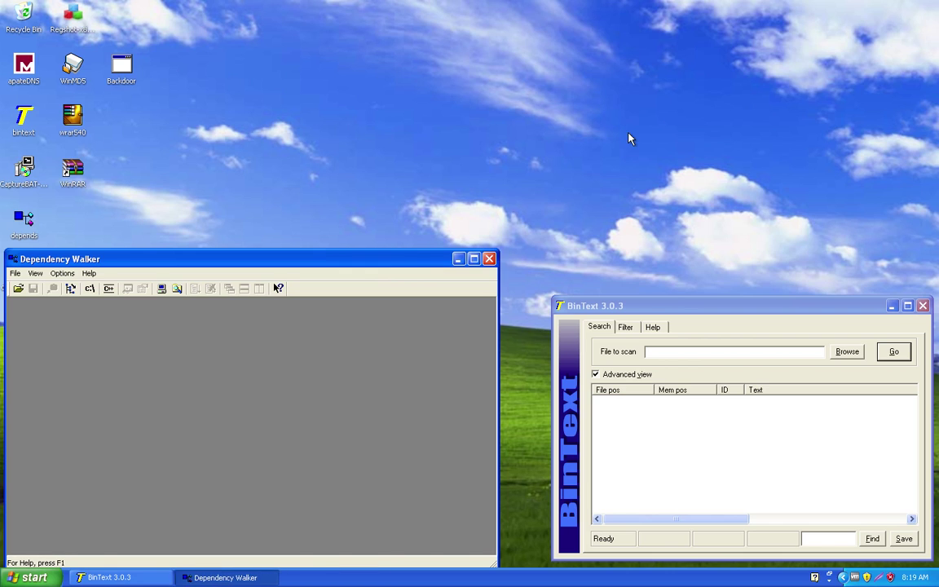
Move the Dependency Walker window clear of the desktop icons, load the Backdoor file into it, and maximize the window
left_click_drag(413, 257, 598, 94)
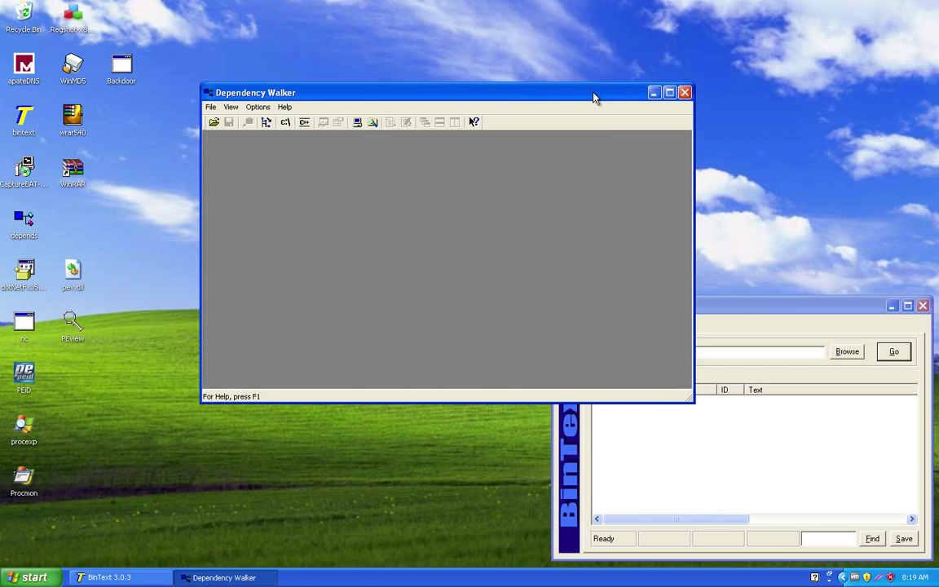
left_click_drag(502, 91, 534, 72)
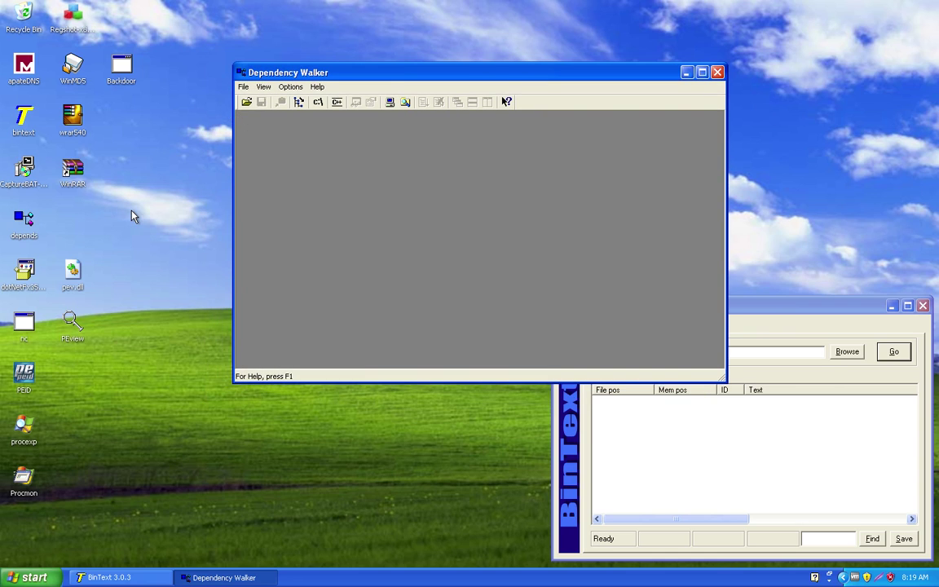
left_click_drag(121, 67, 308, 165)
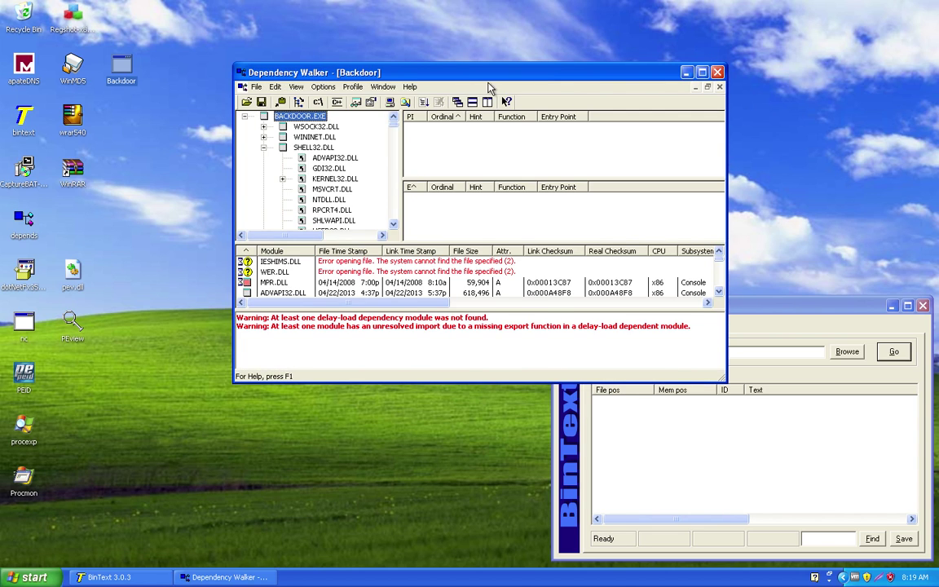
left_click(702, 72)
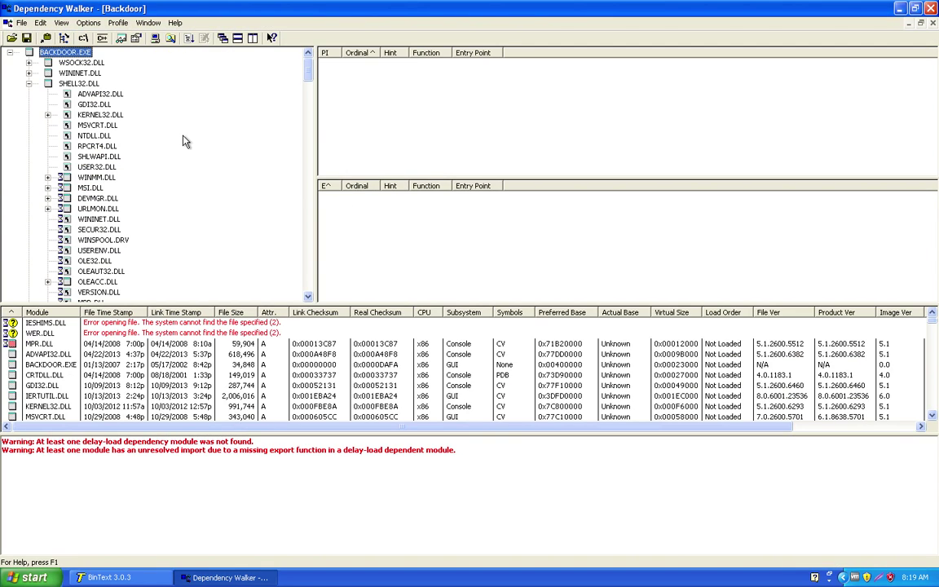
Collapse the SHELL32.DLL and ADVAPI32.DLL branches so only BACKDOOR.EXE's direct dependencies are listed
left_click(29, 83)
scroll(30, 84, "down", 1)
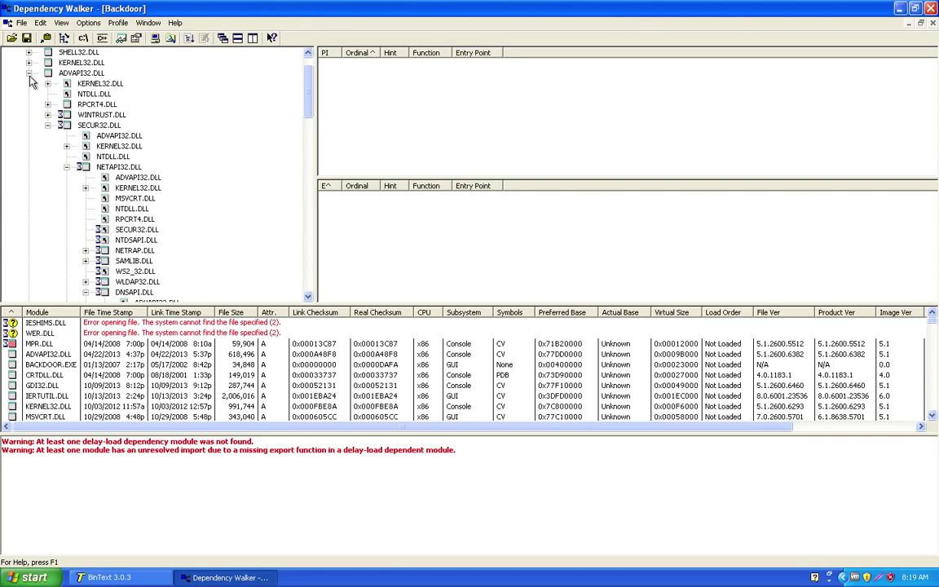
left_click(29, 74)
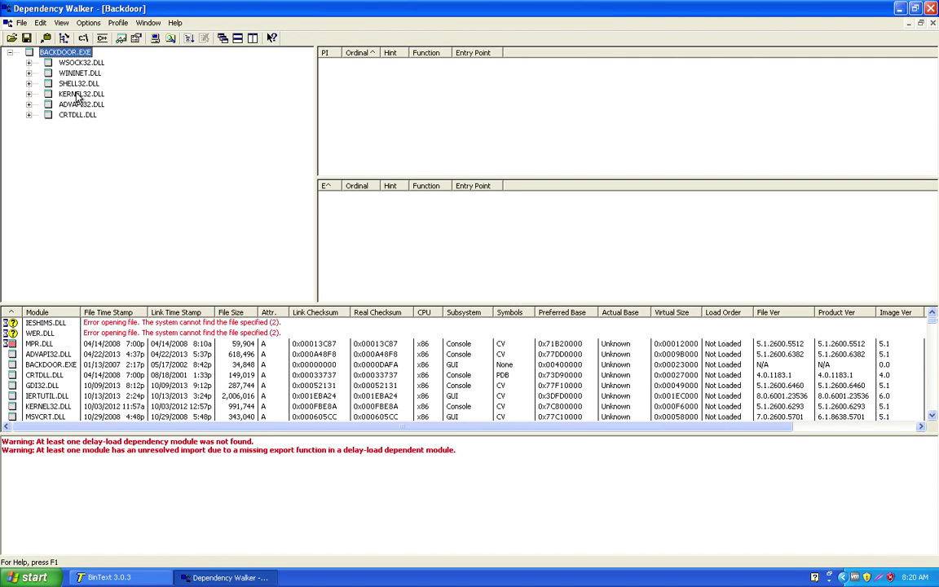
Examine the functions that BACKDOOR.EXE imports from KERNEL32.DLL, ADVAPI32.DLL and CRTDLL.DLL
left_click(79, 95)
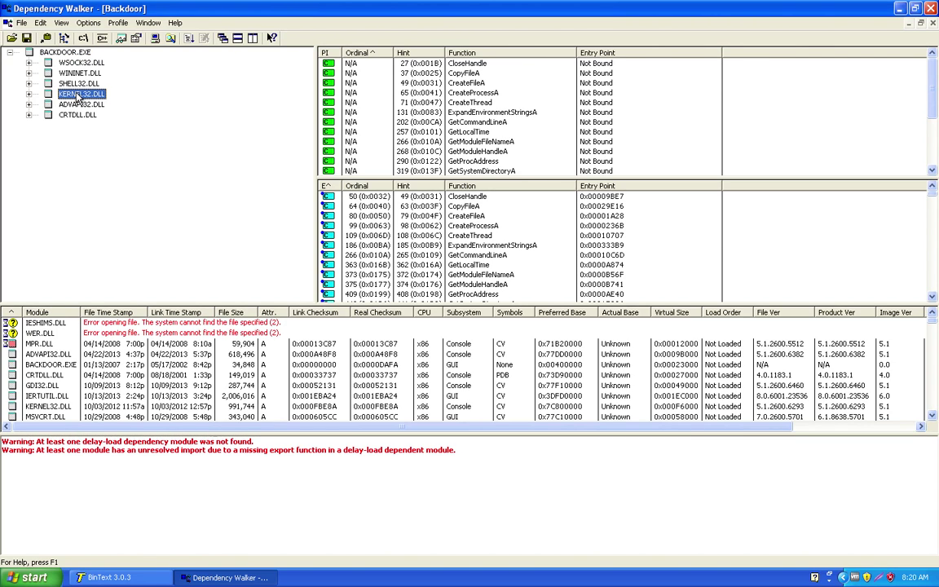
left_click(78, 106)
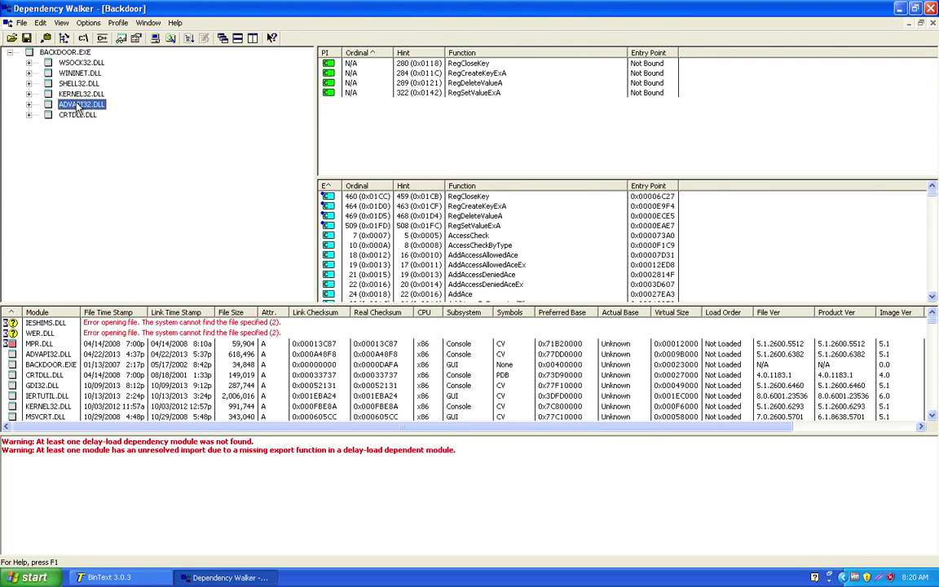
left_click(78, 116)
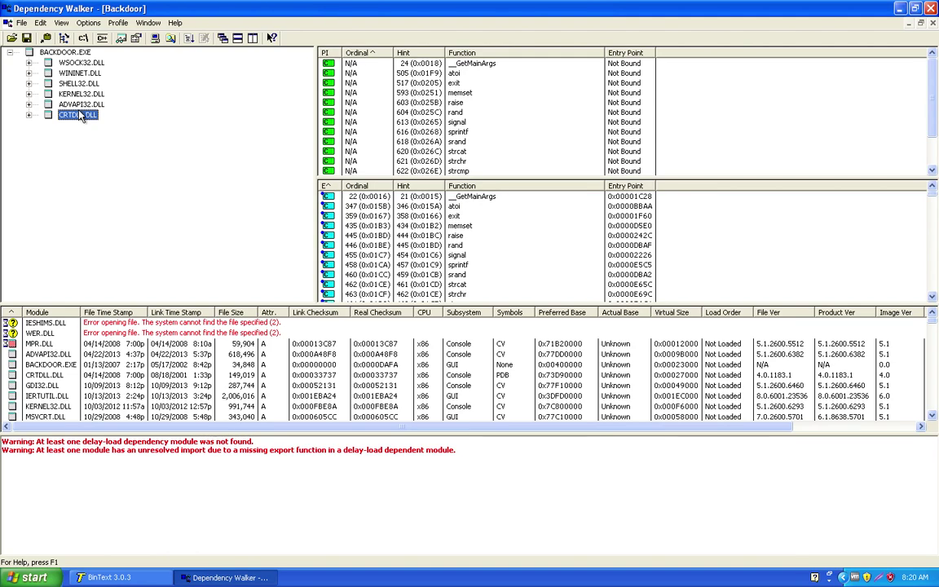
Examine the networking functions imported from WSOCK32.DLL, including WSAStartup and the rest of the import list
left_click(82, 64)
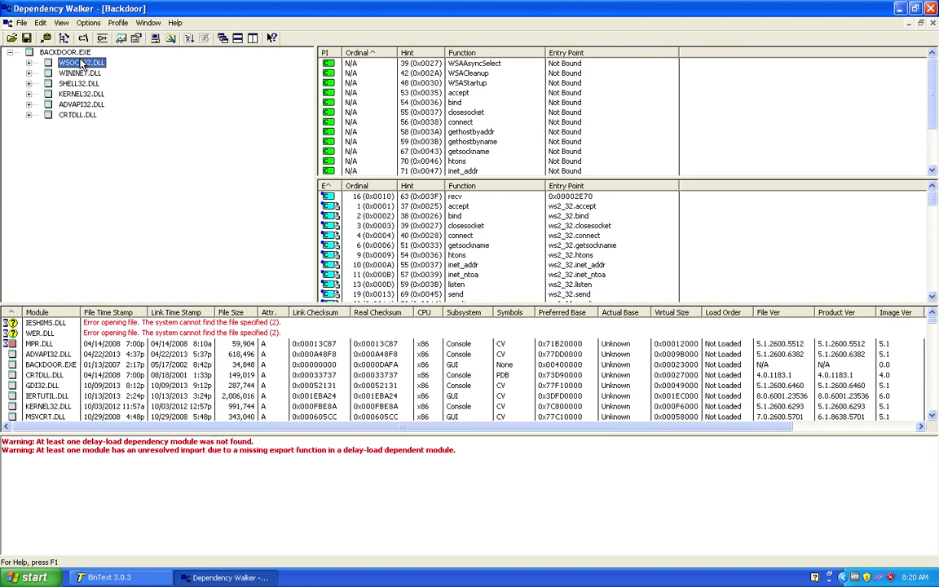
left_click(481, 73)
left_click(481, 81)
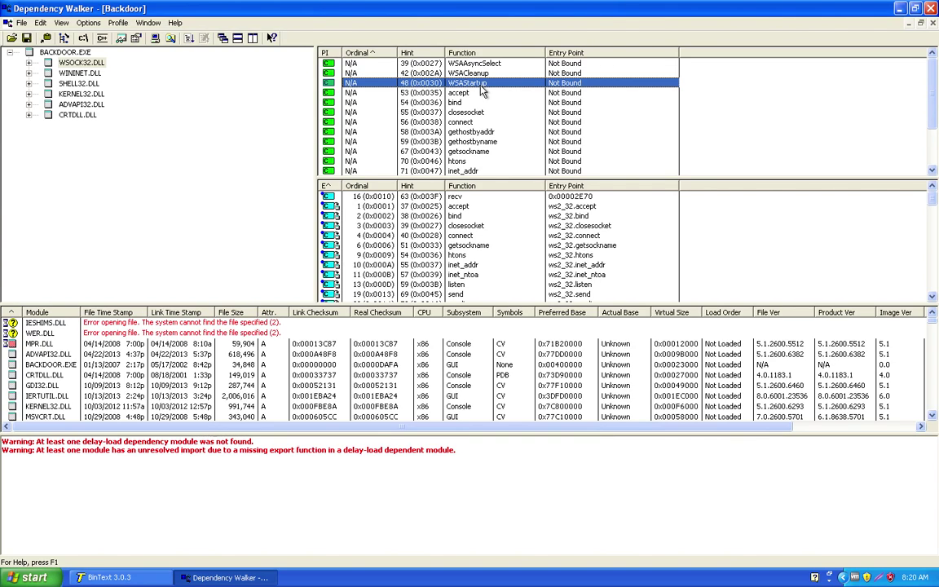
scroll(607, 93, "down", 2)
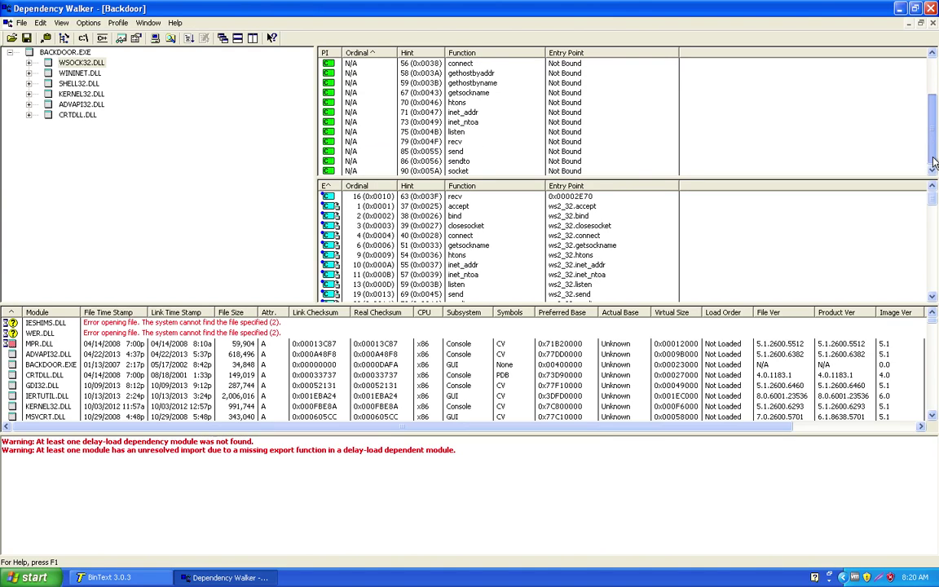
Examine the socket import from WSOCK32.DLL and the HTTP and Internet functions, such as HttpSendRequestA and InternetReadFile, imported from WININET.DLL
left_click(614, 171)
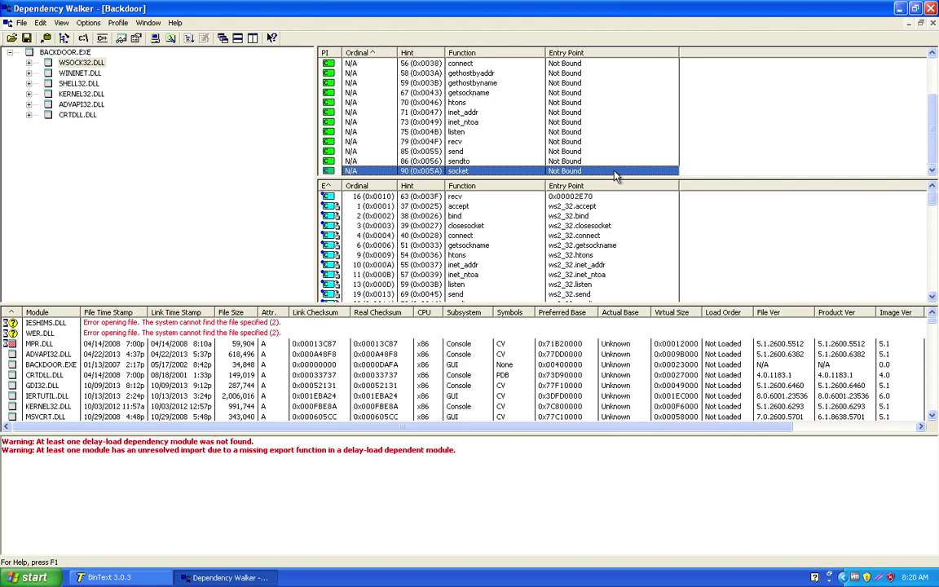
left_click(82, 65)
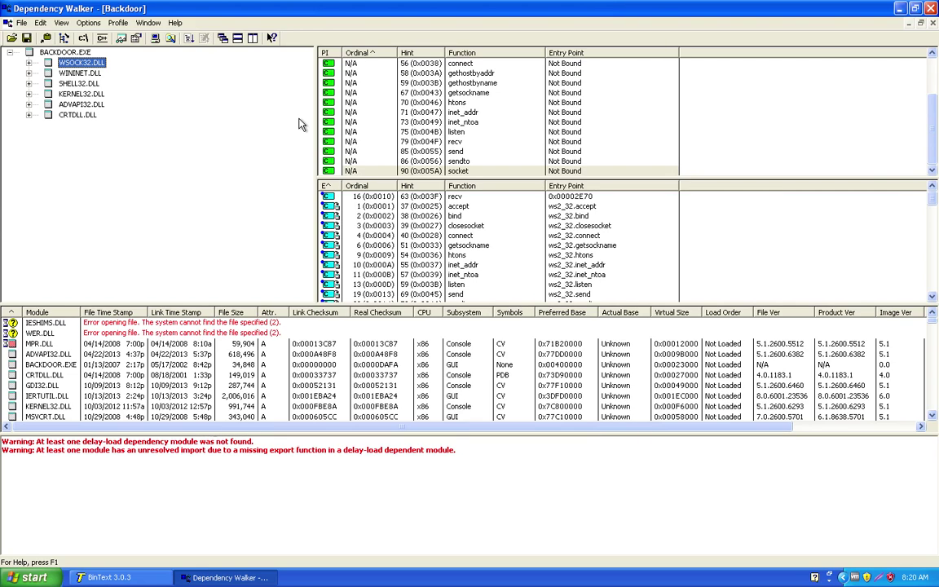
left_click(79, 74)
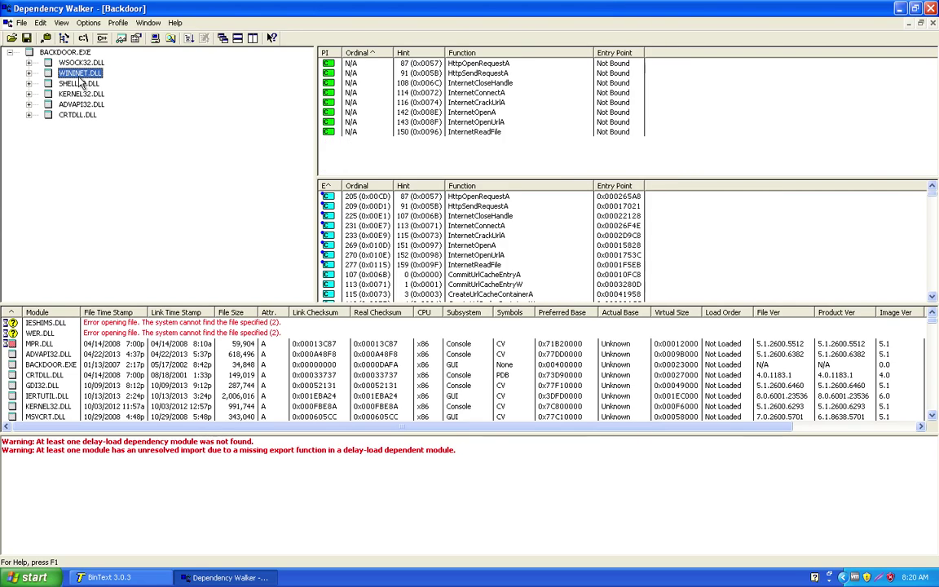
left_click(477, 67)
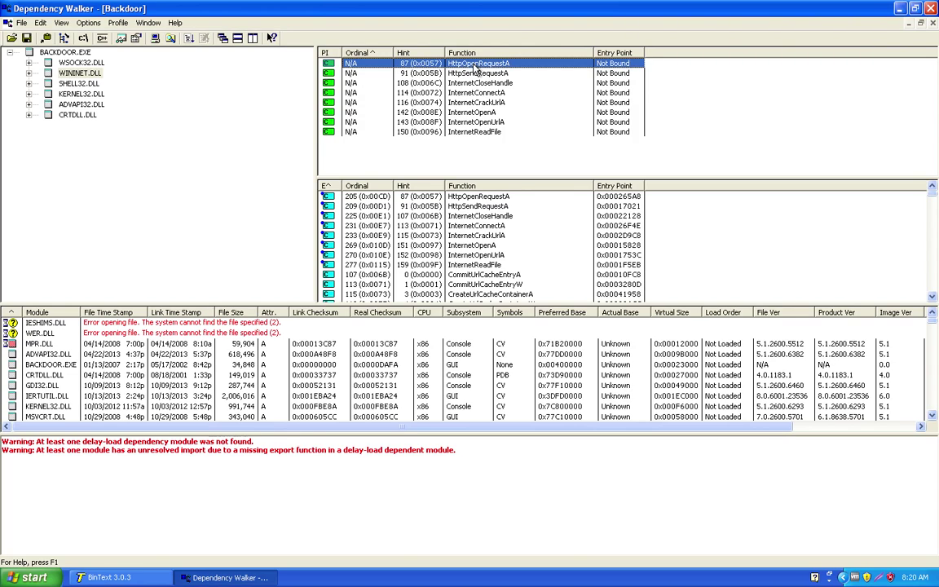
left_click(471, 75)
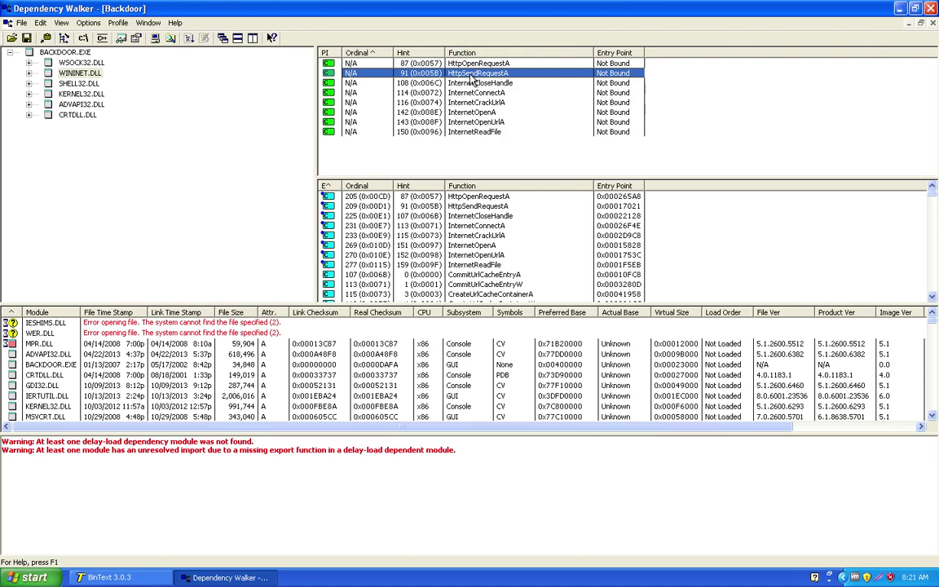
left_click(471, 93)
left_click(470, 114)
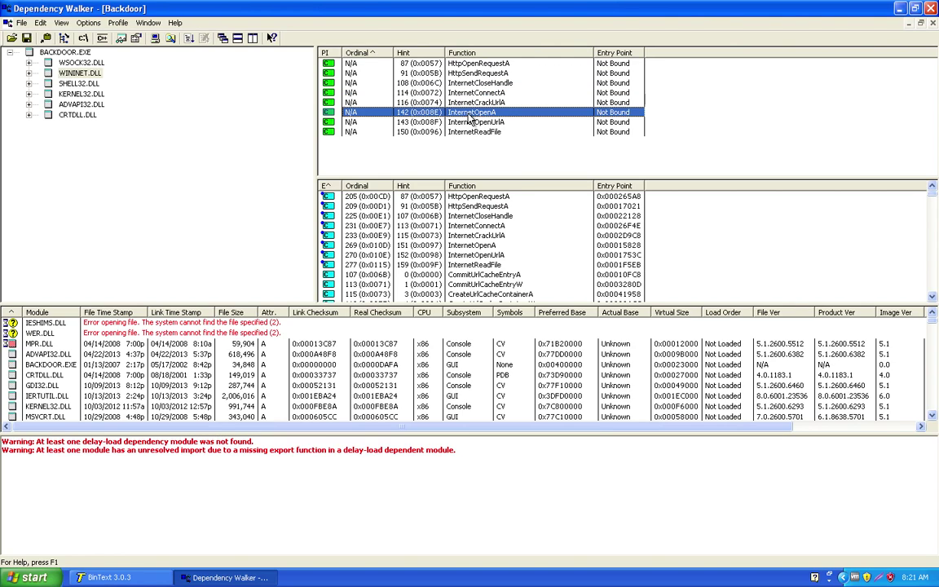
left_click(479, 75)
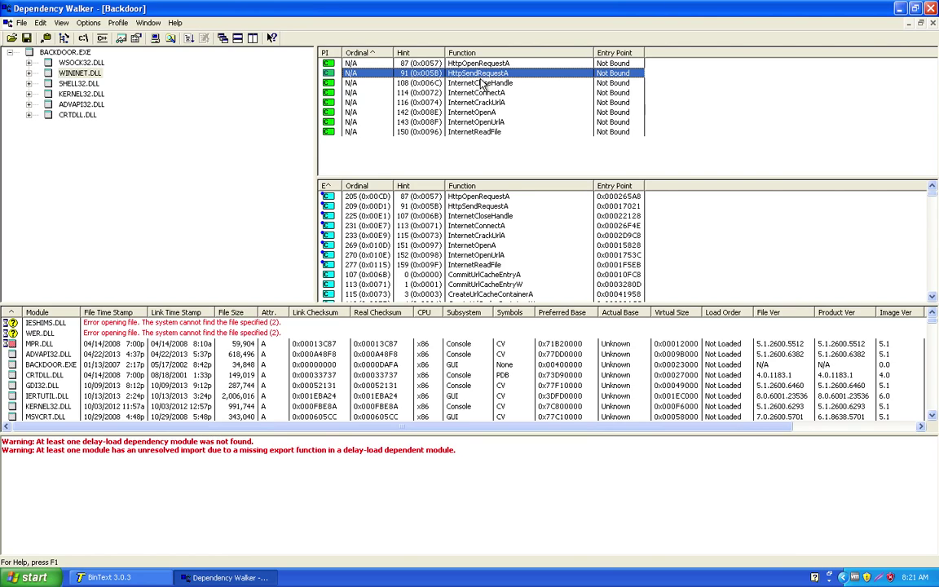
left_click(484, 85)
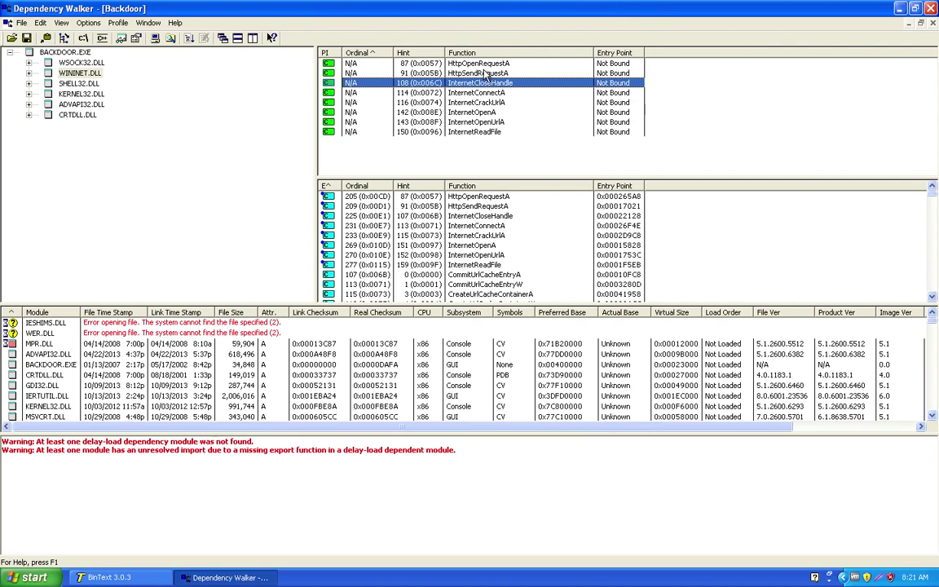
left_click(487, 68)
left_click(481, 132)
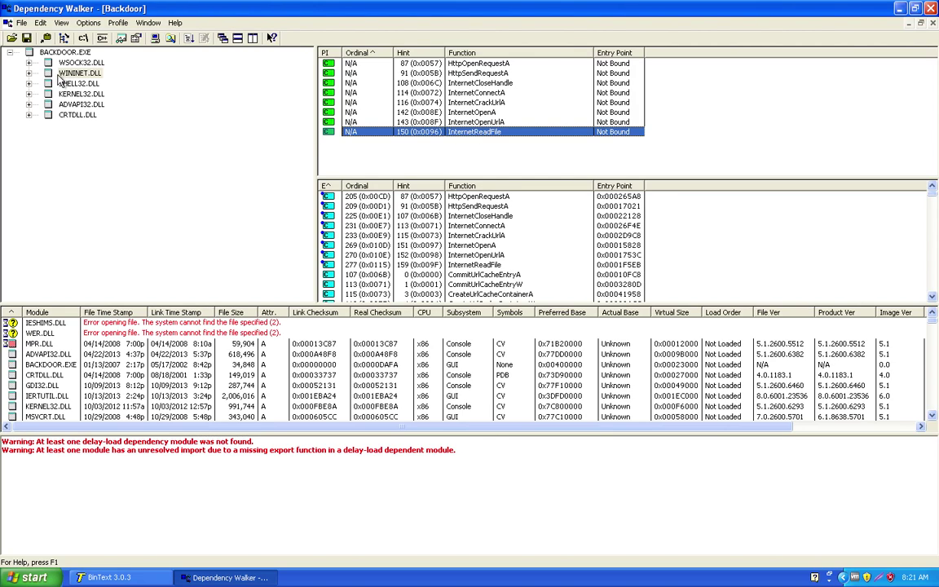
Expand WININET.DLL, enlarge the imports list, and examine CreateFileW and CreateMutexA among the functions imported from its KERNEL32.DLL dependency
left_click(29, 74)
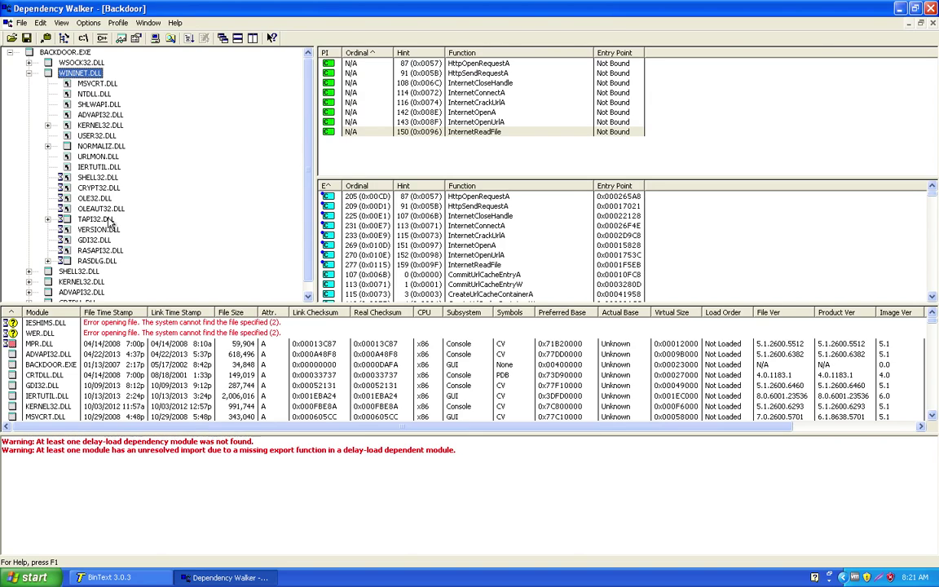
left_click(94, 125)
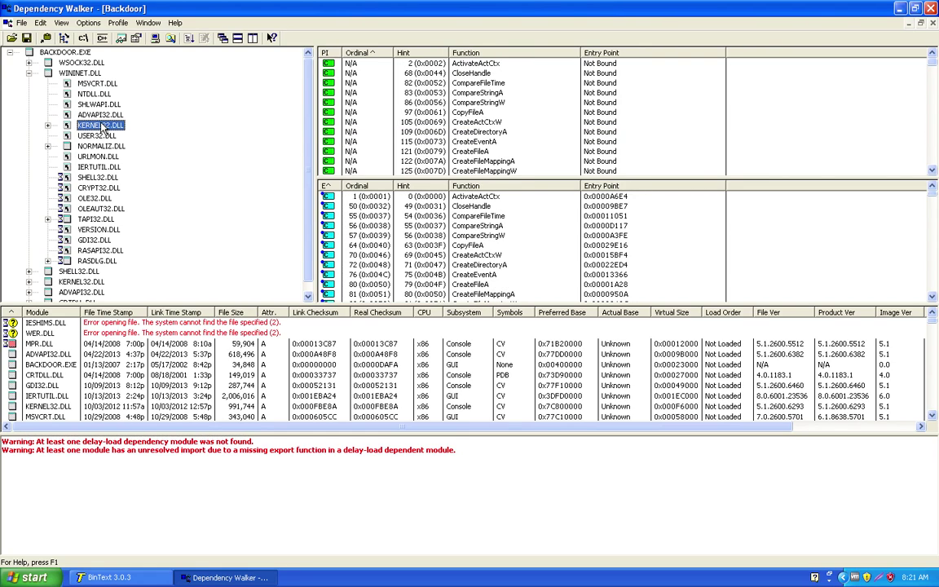
left_click_drag(461, 179, 458, 257)
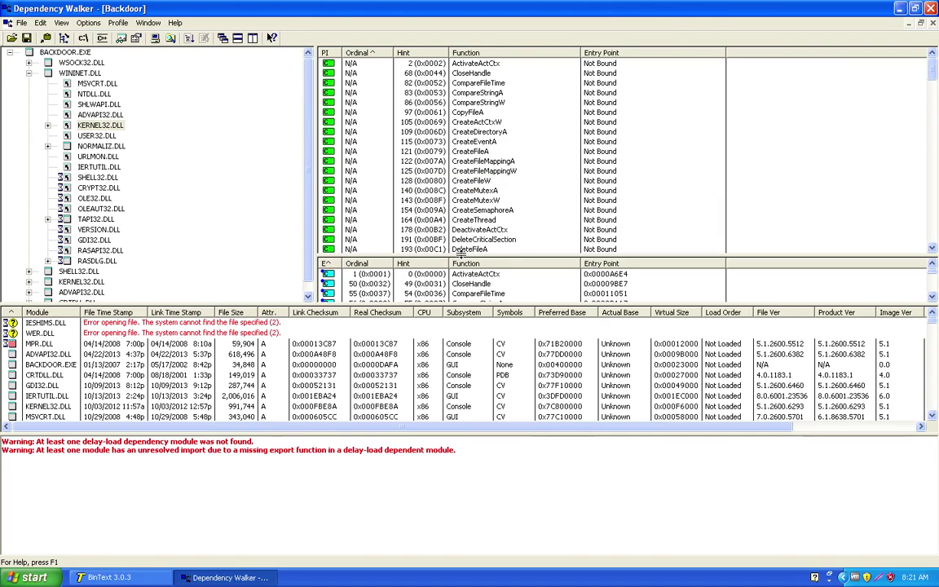
left_click(477, 182)
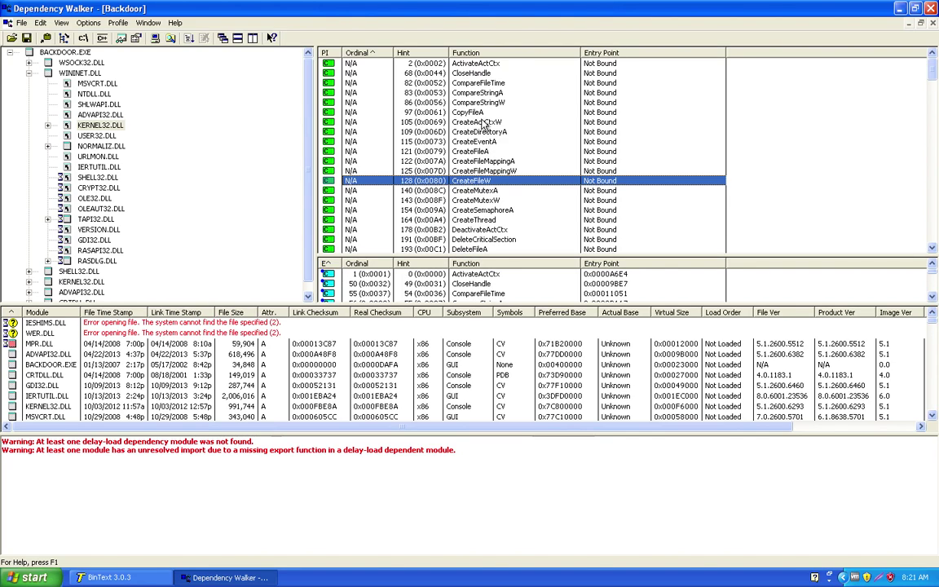
left_click(486, 191)
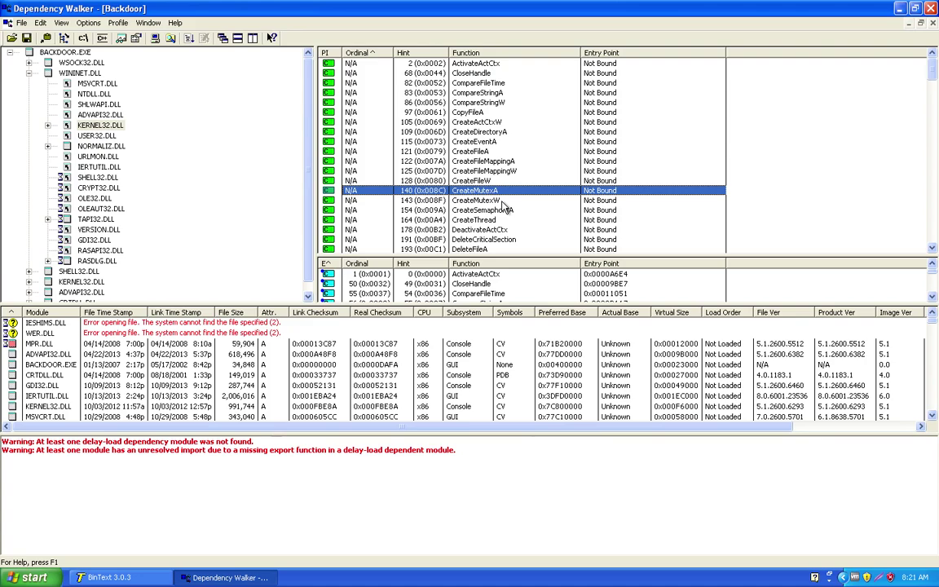
left_click(491, 181)
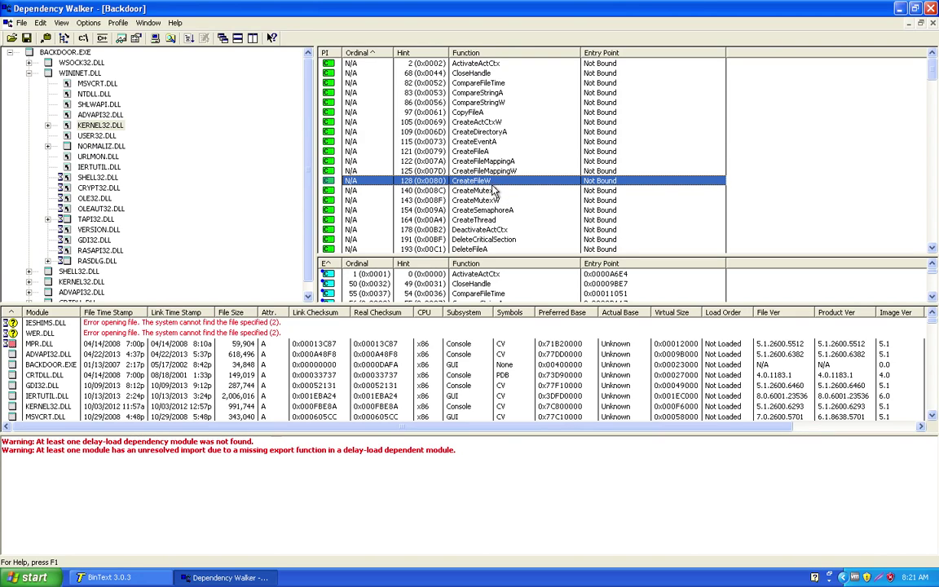
left_click(492, 191)
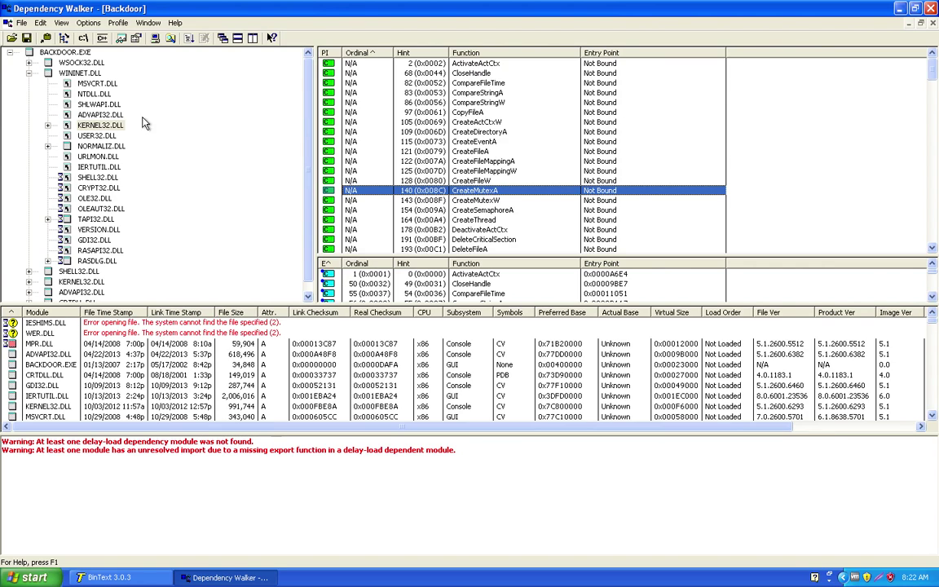
Examine the registry functions imported from ADVAPI32.DLL under WININET.DLL, from RegCloseKey and RegCreateKeyExA through the RegDelete functions
left_click(113, 115)
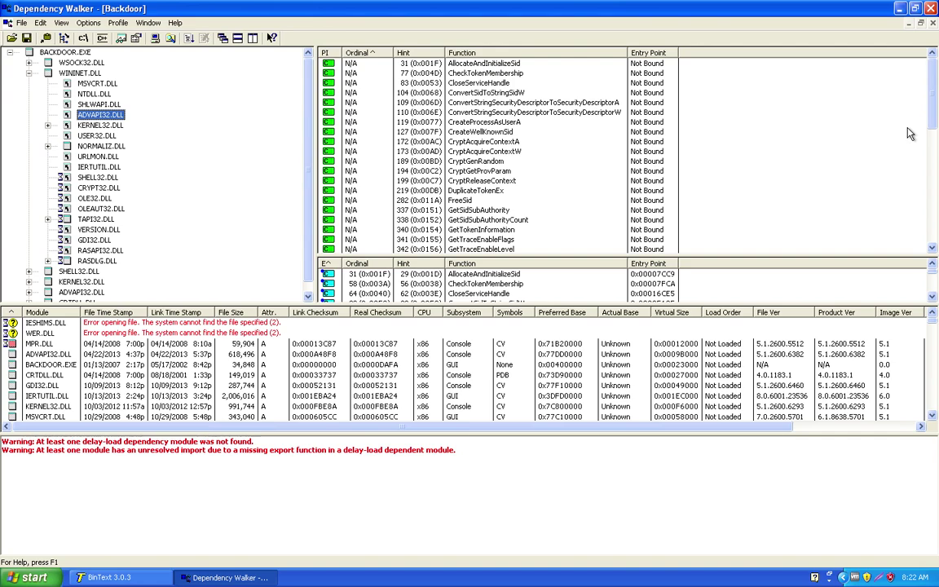
left_click_drag(935, 109, 936, 189)
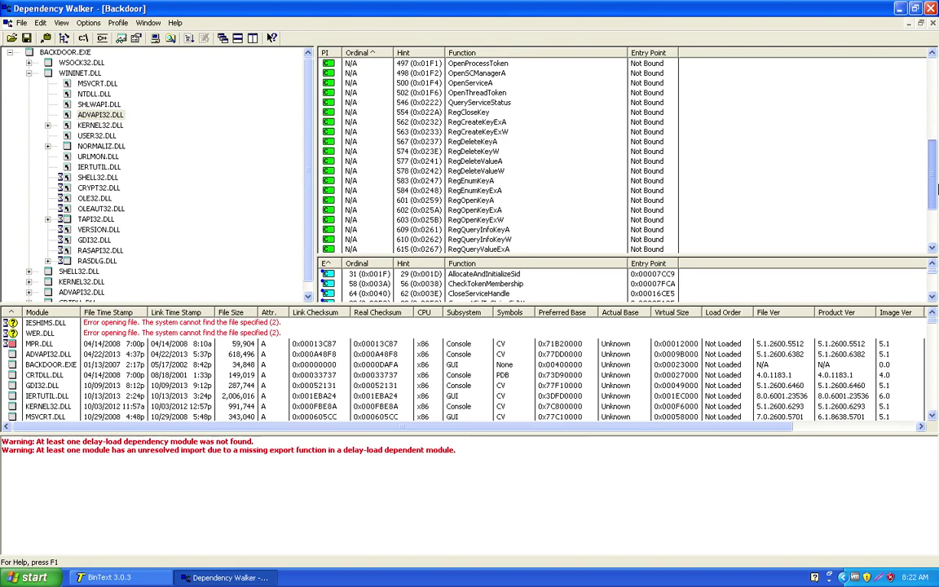
left_click(473, 115)
left_click(470, 122)
left_click(467, 132)
left_click(469, 142)
left_click(470, 152)
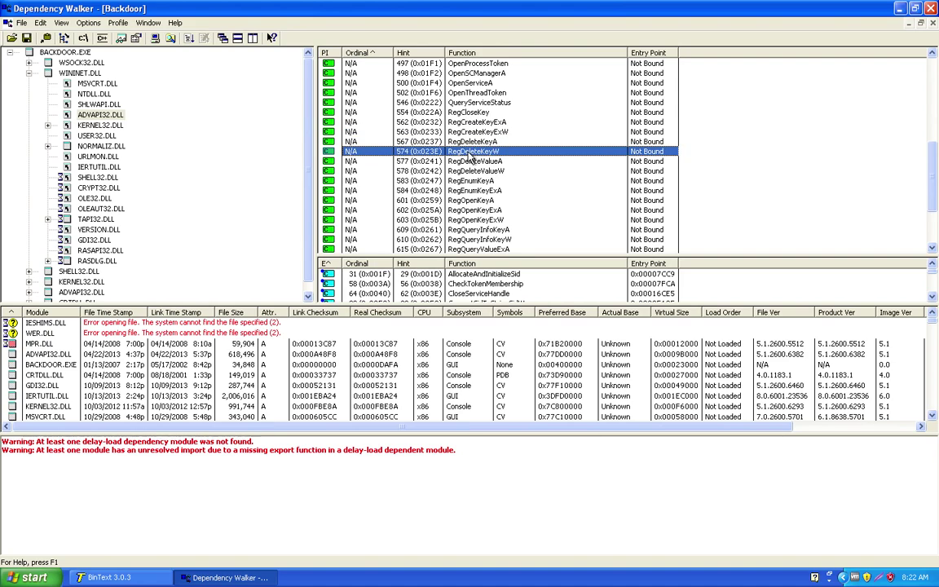
left_click(470, 162)
left_click(473, 170)
left_click(470, 178)
left_click(474, 162)
left_click(476, 151)
left_click(479, 122)
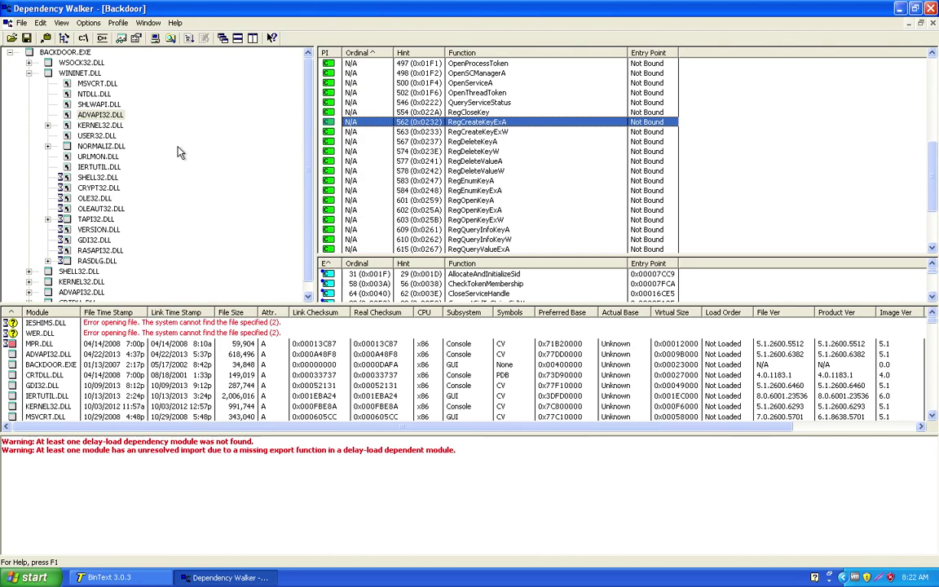
Examine the IdnToAscii and IdnToUnicode imports from NORMALIZ.DLL, and collapse the WININET.DLL branch
left_click(104, 157)
left_click(98, 147)
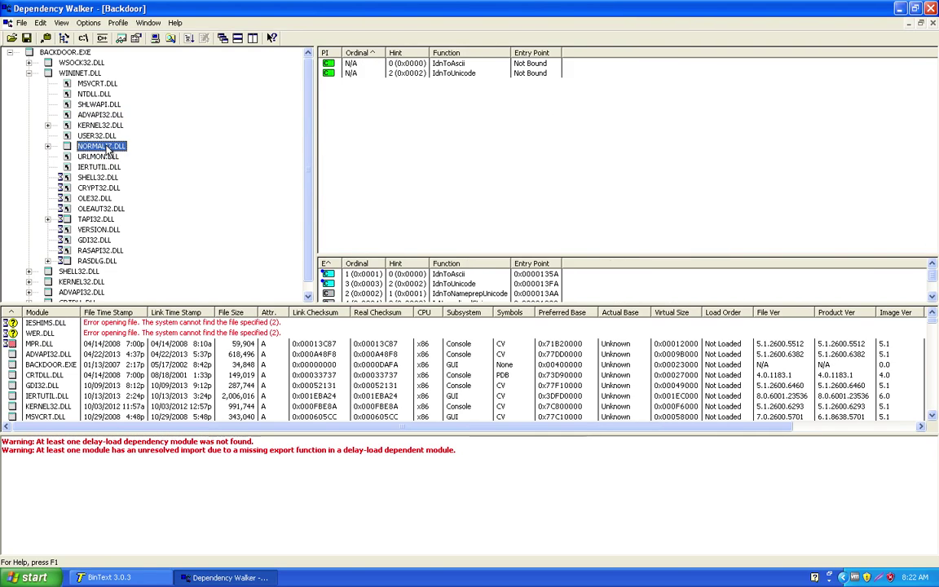
left_click(407, 64)
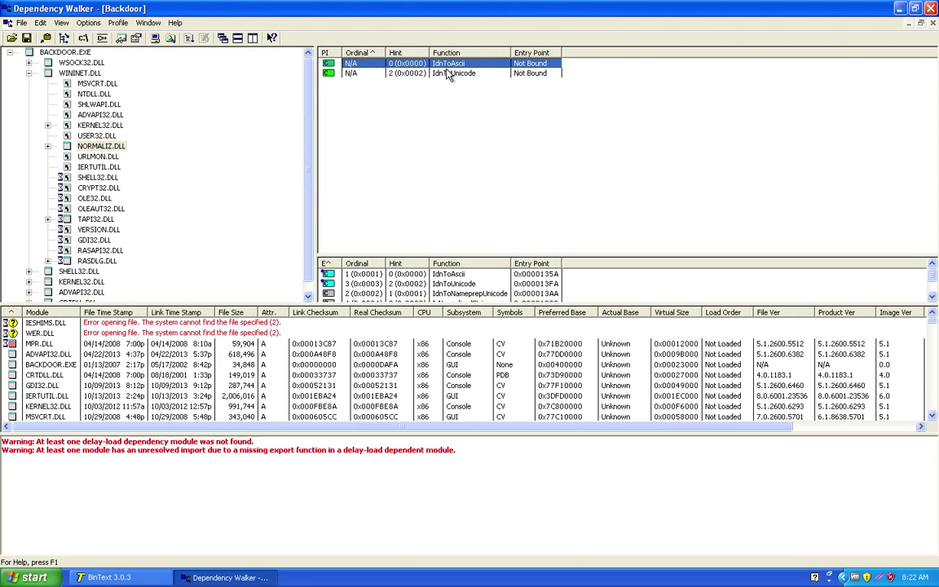
left_click(446, 73)
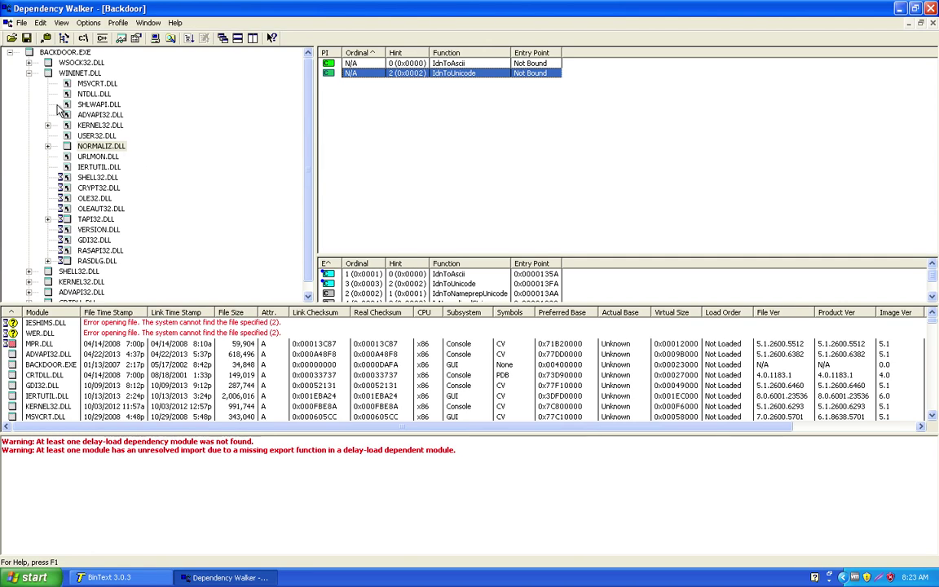
left_click(29, 72)
View the SHELL32.DLL imports and expand its branch through MSGINA.DLL down to the dependencies of ODBC32.DLL
left_click(75, 83)
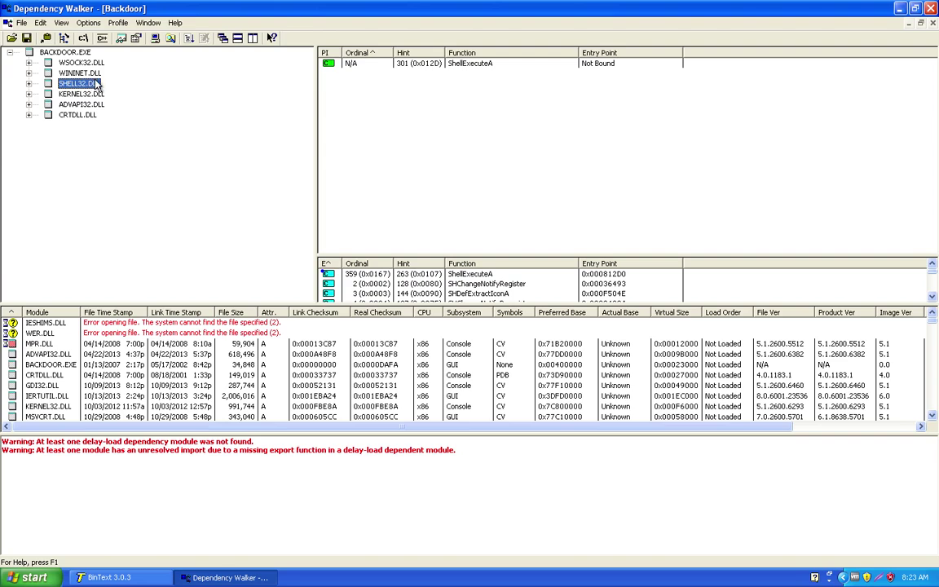
left_click(28, 83)
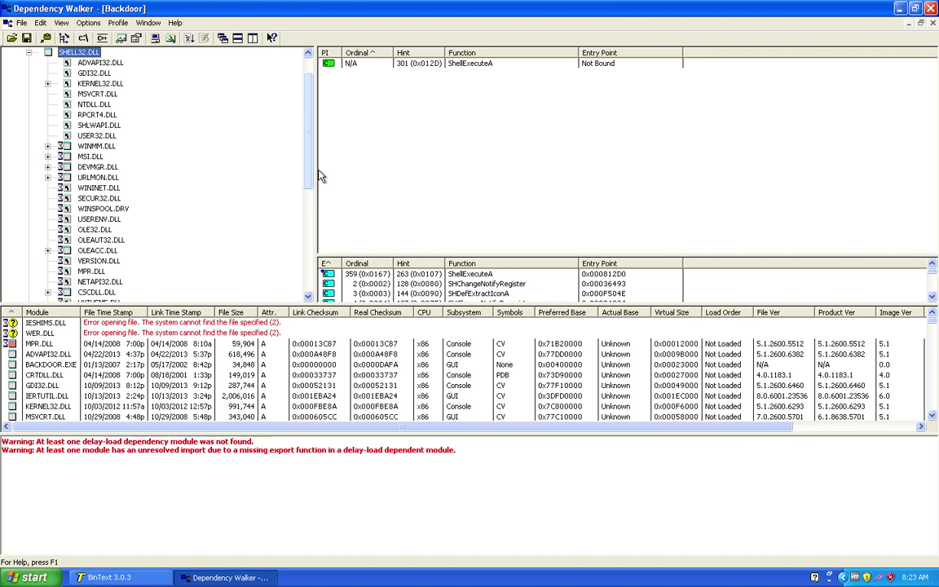
left_click_drag(309, 177, 304, 221)
left_click(112, 231)
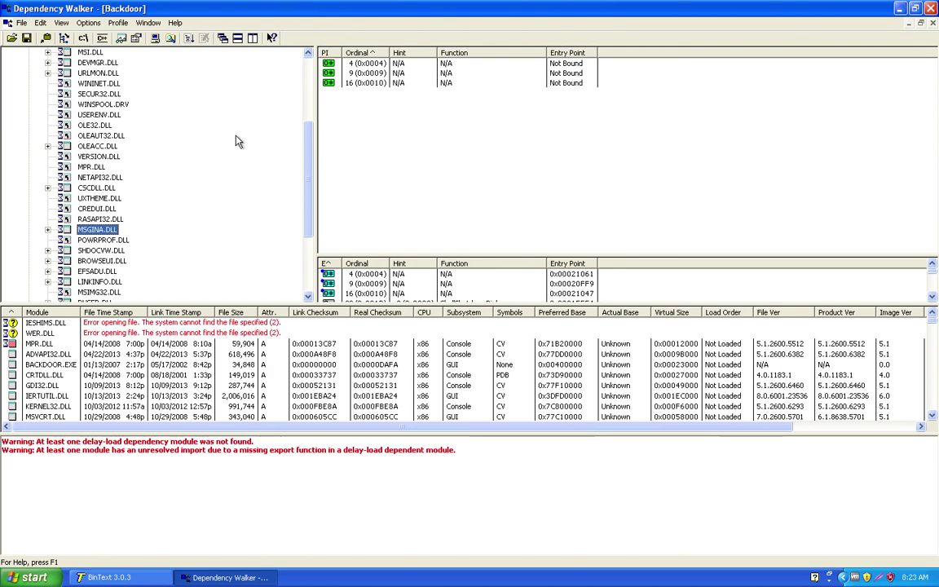
left_click(47, 229)
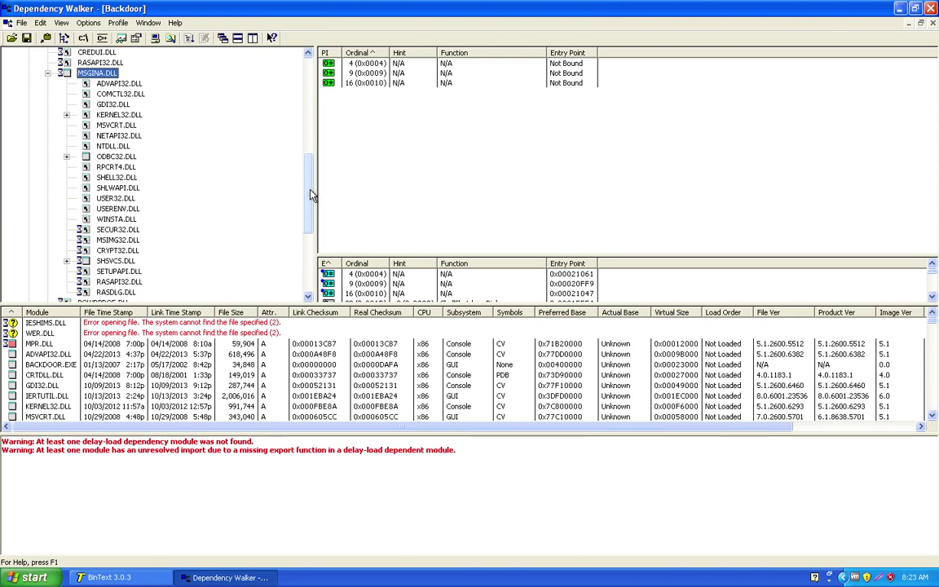
left_click(67, 155)
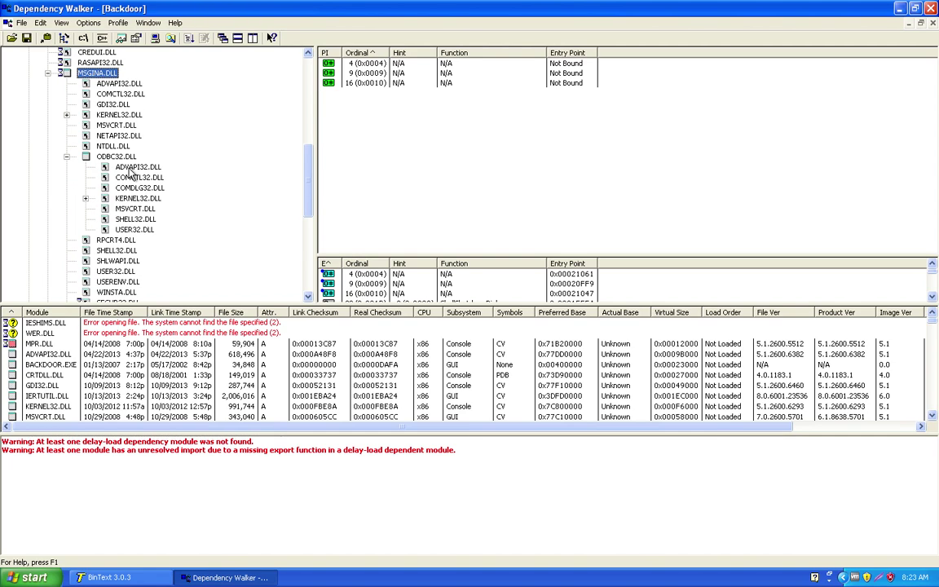
Enlarge the imports list for KERNEL32.DLL under ODBC32.DLL and examine its functions, including CreateMutexA and OpenMutexA, through the end
left_click(132, 198)
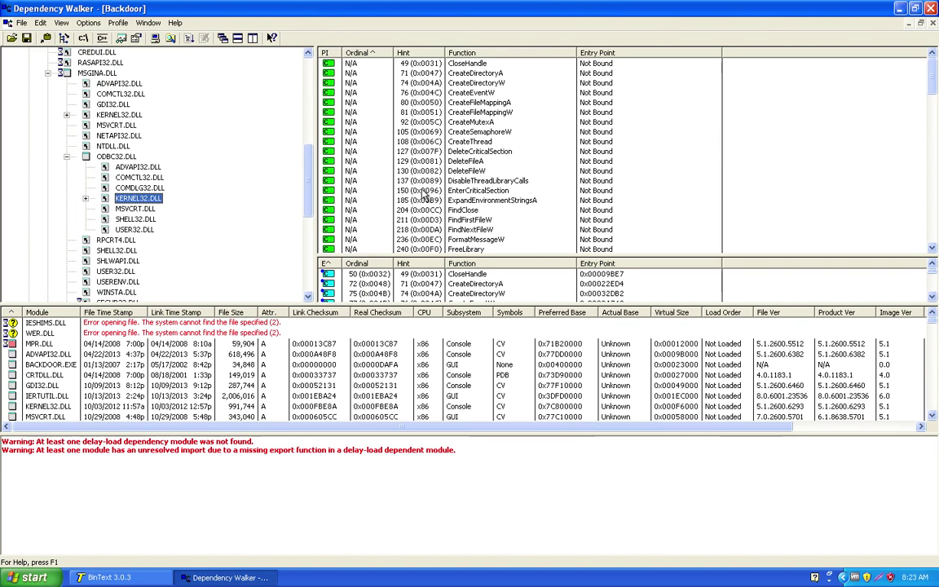
left_click_drag(473, 257, 471, 318)
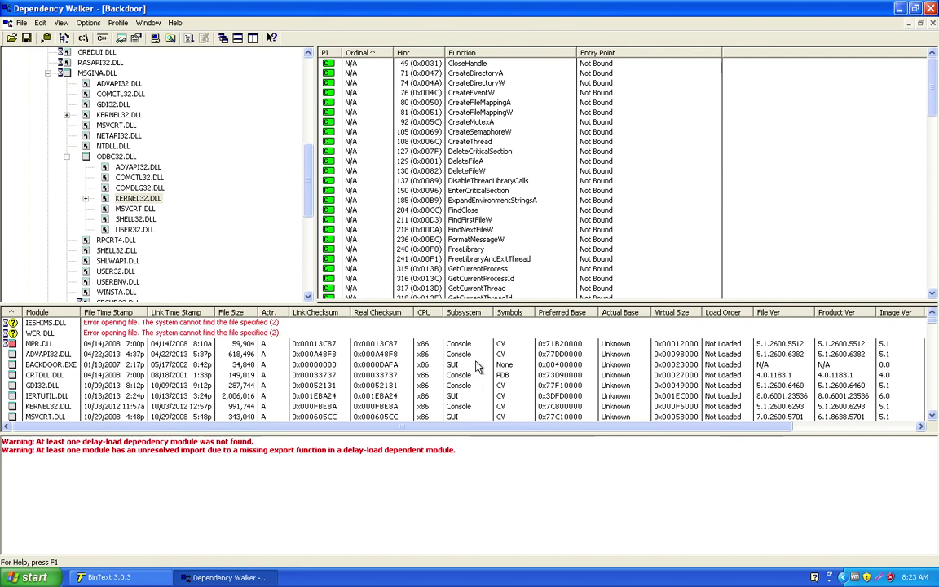
left_click_drag(481, 304, 475, 375)
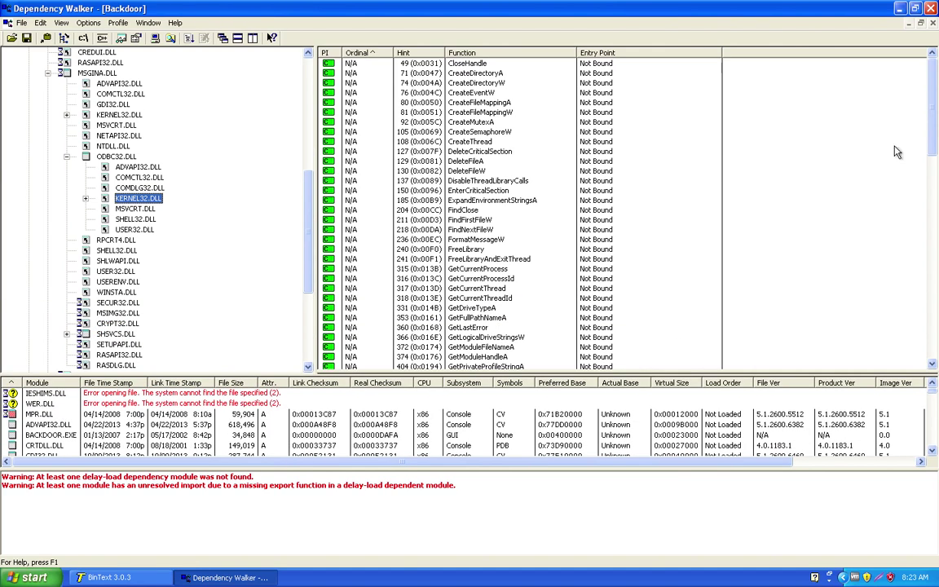
left_click(509, 122)
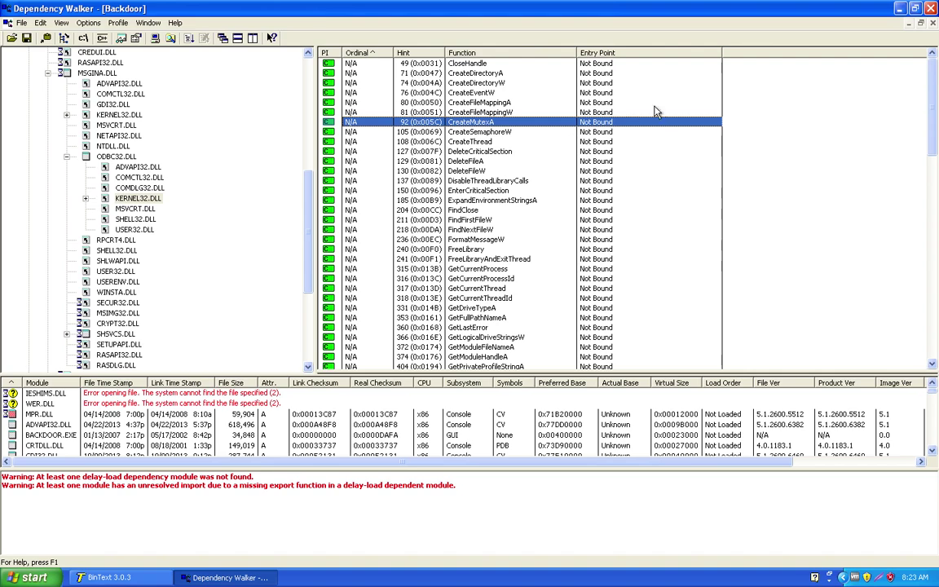
left_click_drag(934, 114, 934, 253)
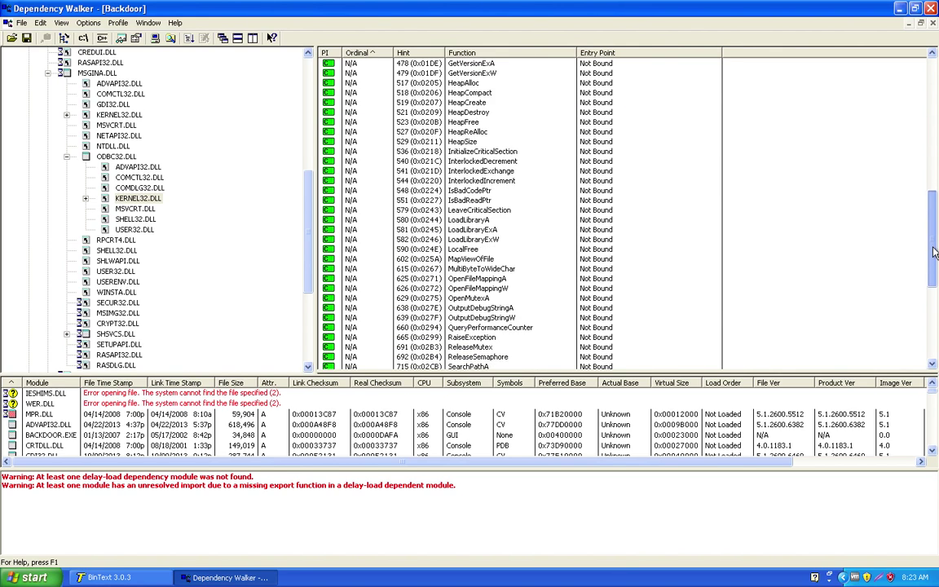
left_click(493, 299)
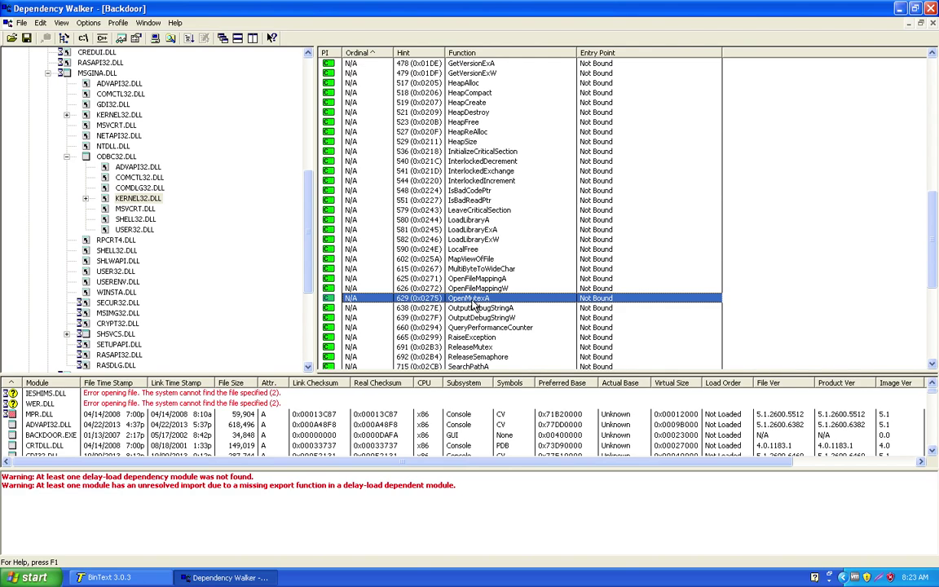
left_click_drag(932, 272, 934, 340)
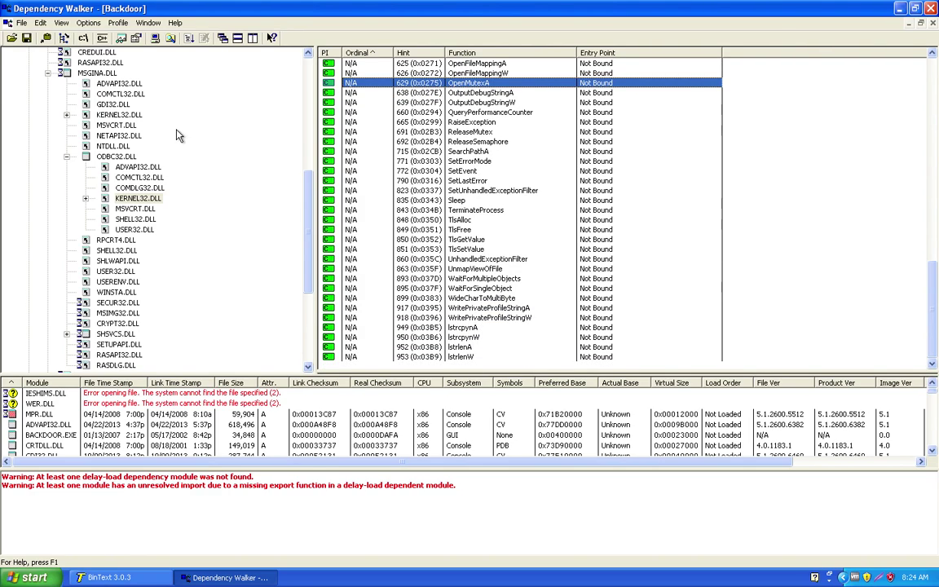
Collapse the MSGINA.DLL and SHELL32.DLL branches to return to the top-level modules of BACKDOOR.EXE
left_click(47, 72)
left_click_drag(308, 237, 309, 147)
left_click(29, 83)
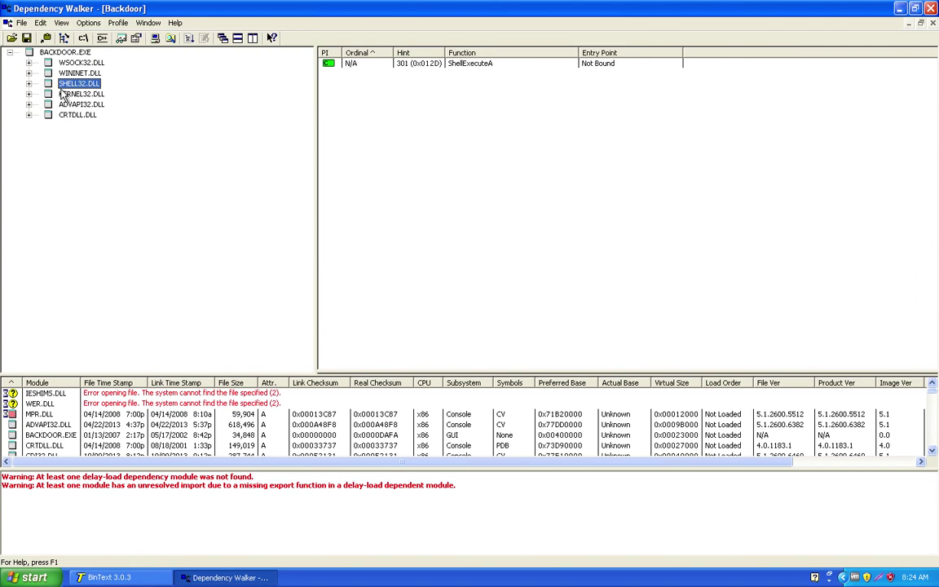
Examine the KERNEL32.DLL functions imported directly by BACKDOOR.EXE, from CloseHandle and CopyFileA through CreateFileA, CreateProcessA and CreateThread
left_click(64, 95)
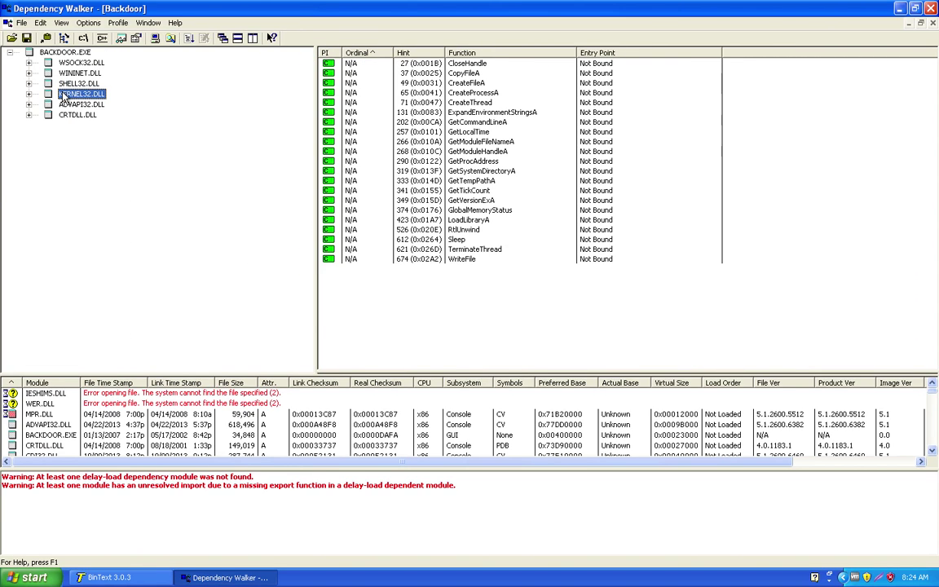
left_click(470, 64)
left_click(468, 72)
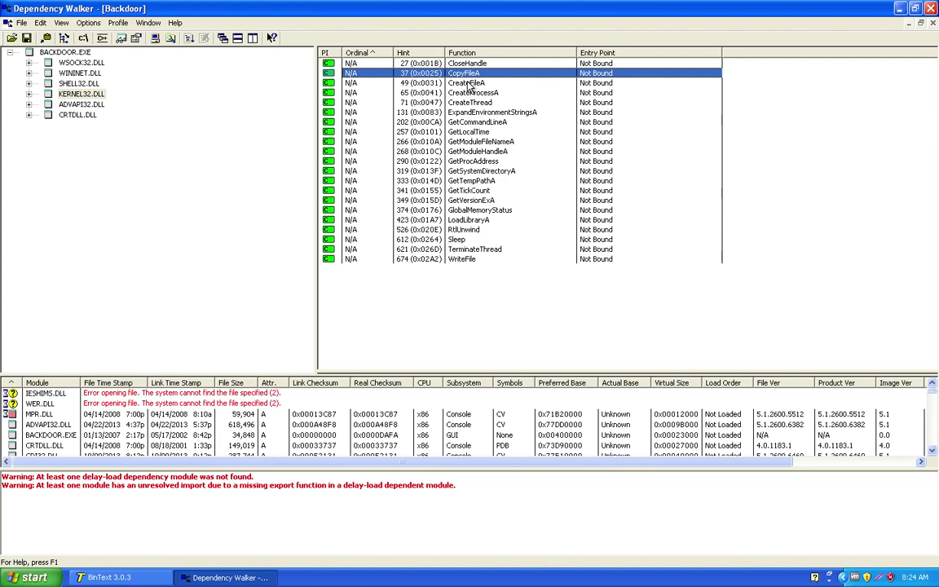
left_click(467, 85)
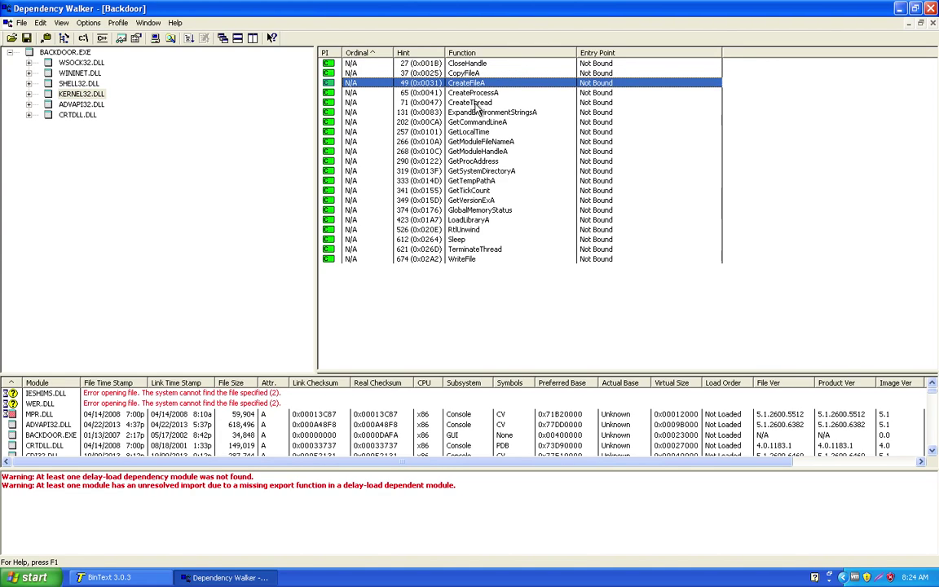
left_click(473, 93)
left_click(474, 103)
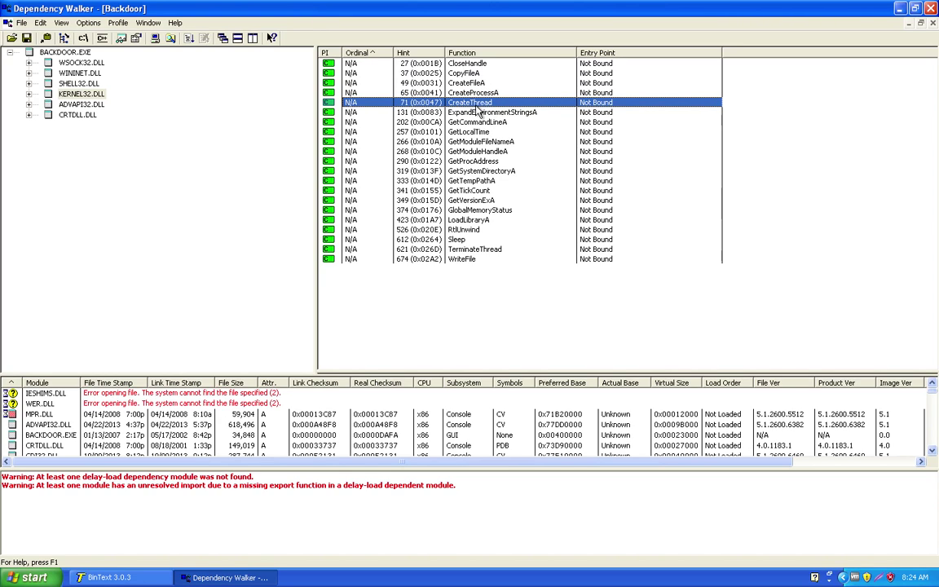
Glance at the top-level ADVAPI32.DLL imports, and examine Sleep, TerminateThread and WriteFile under KERNEL32.DLL
left_click(81, 105)
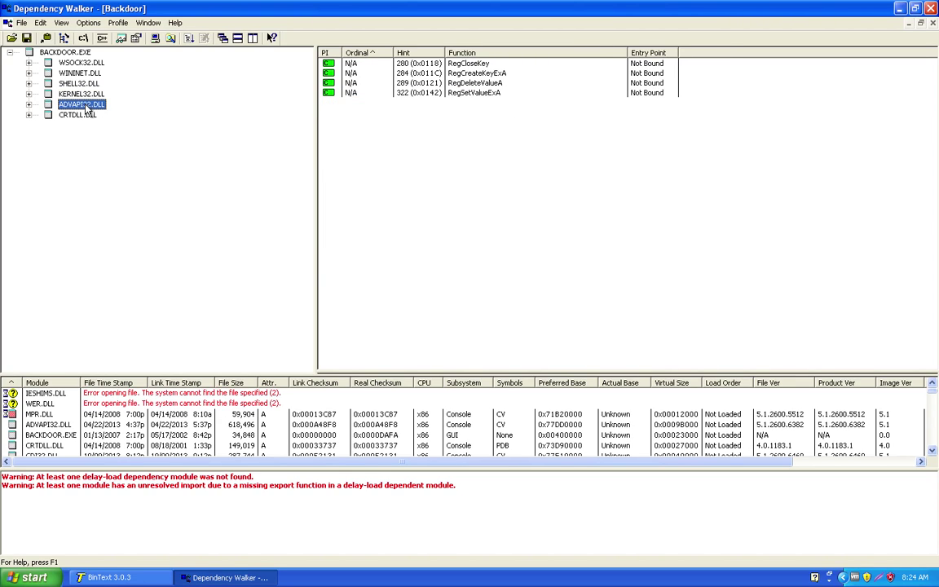
left_click(75, 94)
left_click(444, 239)
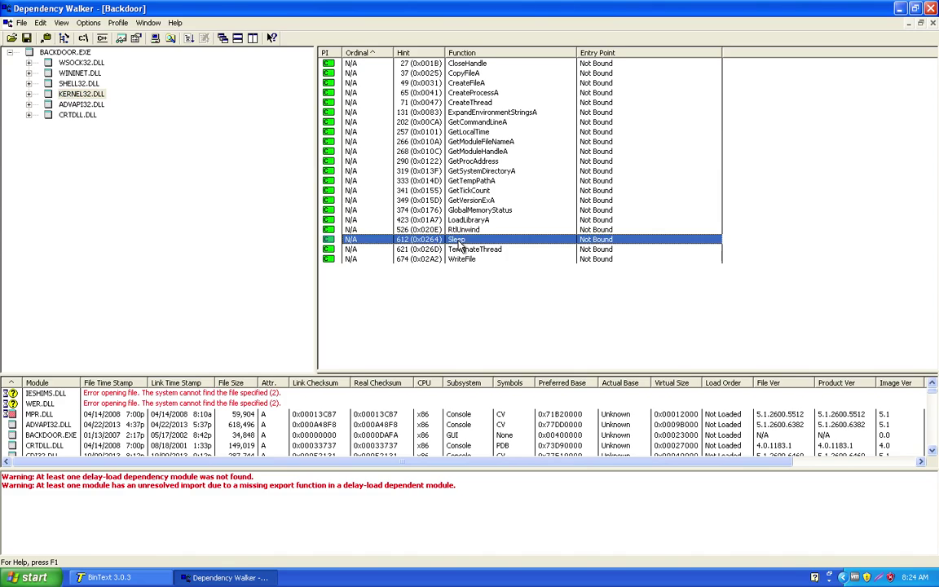
left_click(461, 249)
left_click(461, 260)
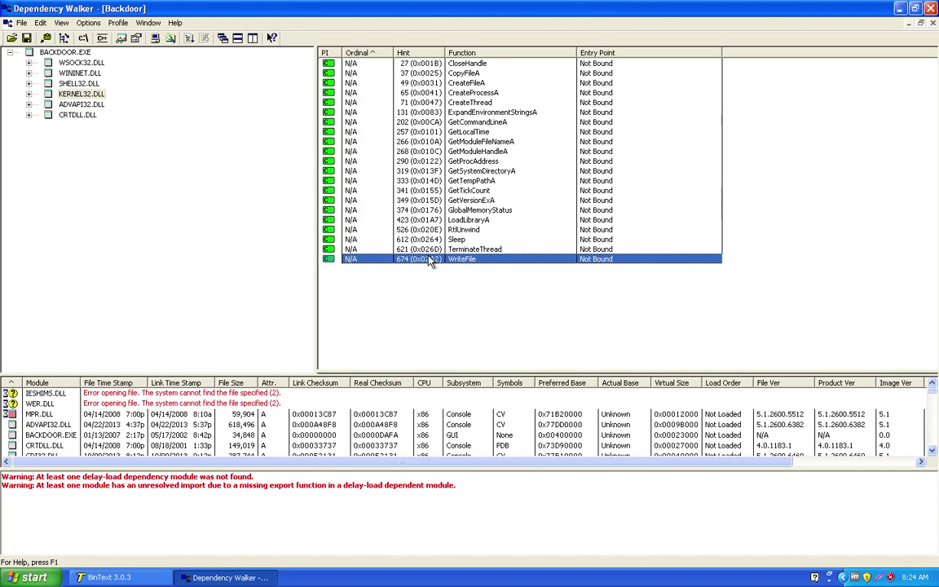
Examine the registry functions of the top-level ADVAPI32.DLL: RegCloseKey, RegCreateKeyExA, RegDeleteValueA and RegSetValueExA
left_click(83, 105)
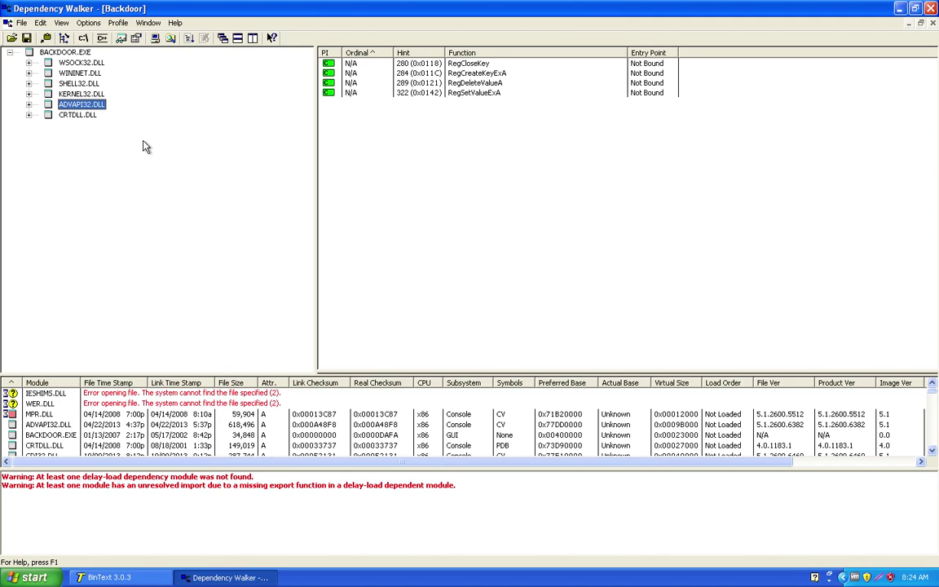
left_click(466, 62)
left_click(495, 74)
left_click(495, 84)
left_click(493, 93)
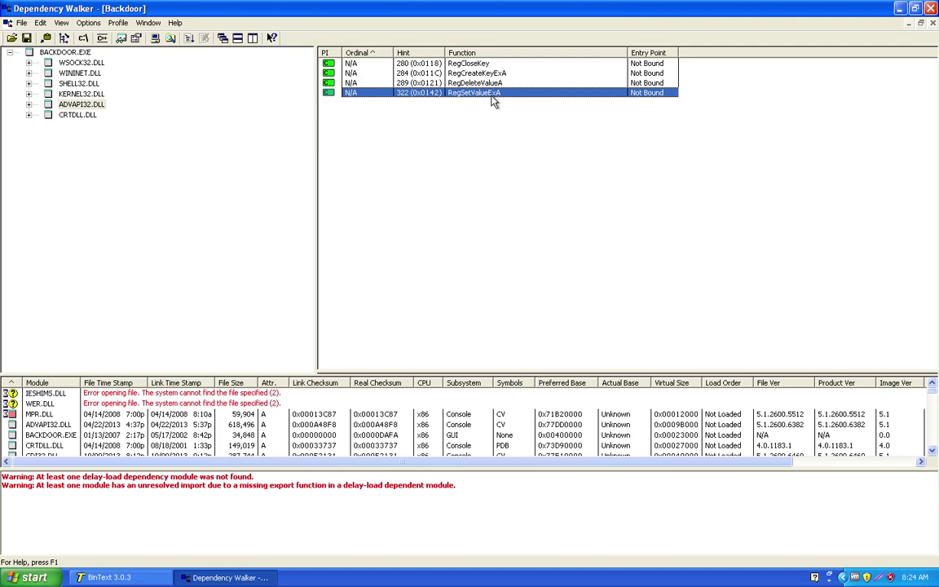
left_click(436, 64)
left_click(437, 74)
left_click(487, 83)
left_click(485, 93)
left_click(436, 82)
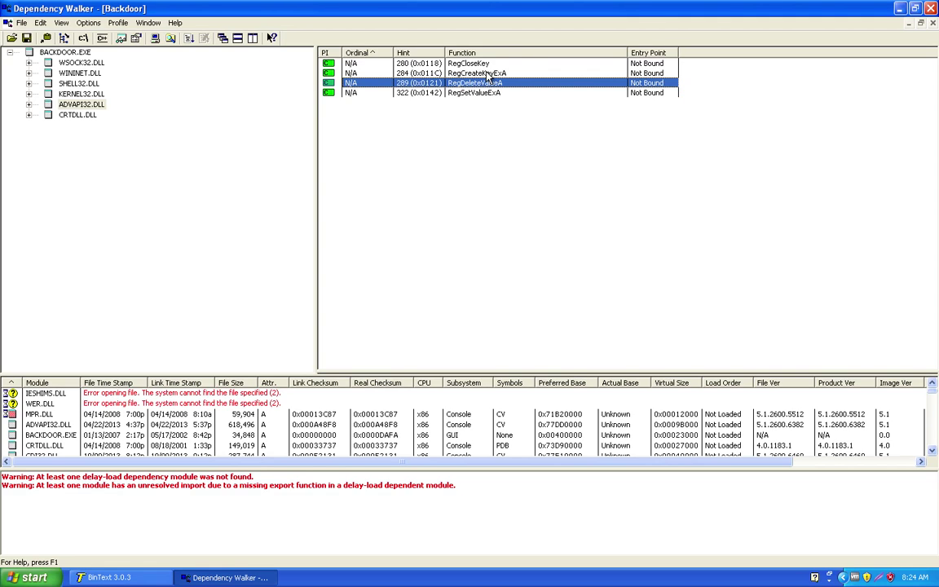
Examine the CRTDLL.DLL imports, including strtok, strncpy, strcat and signal
left_click(75, 114)
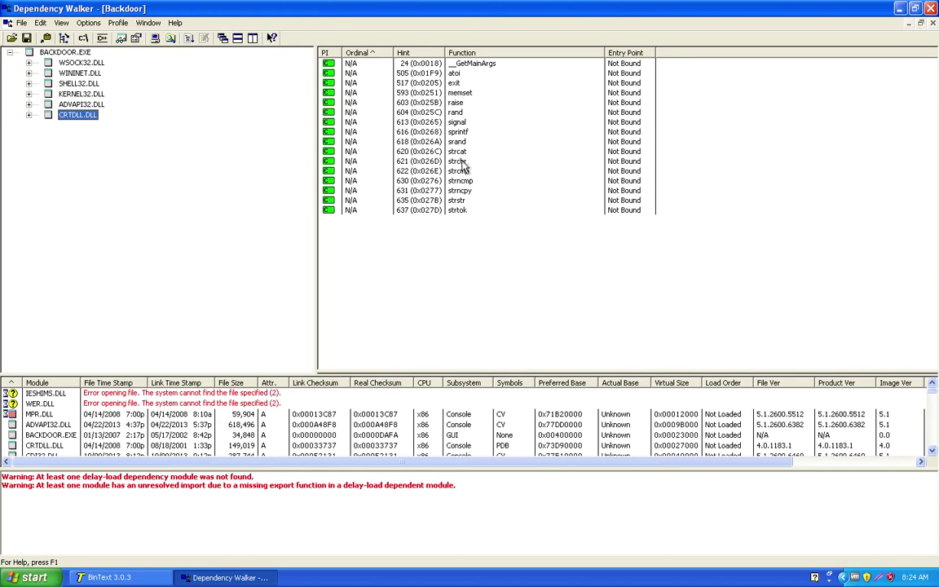
left_click(459, 210)
left_click(460, 190)
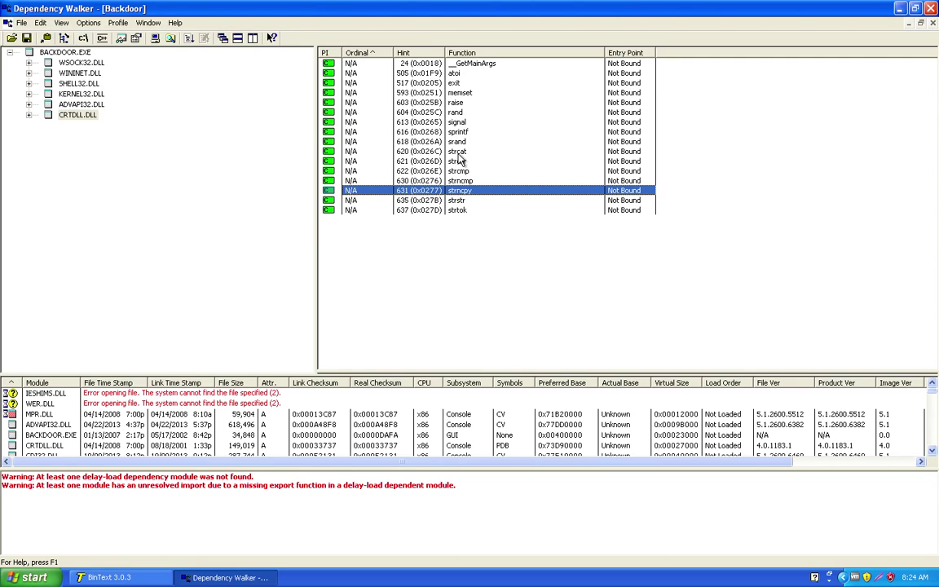
left_click(459, 152)
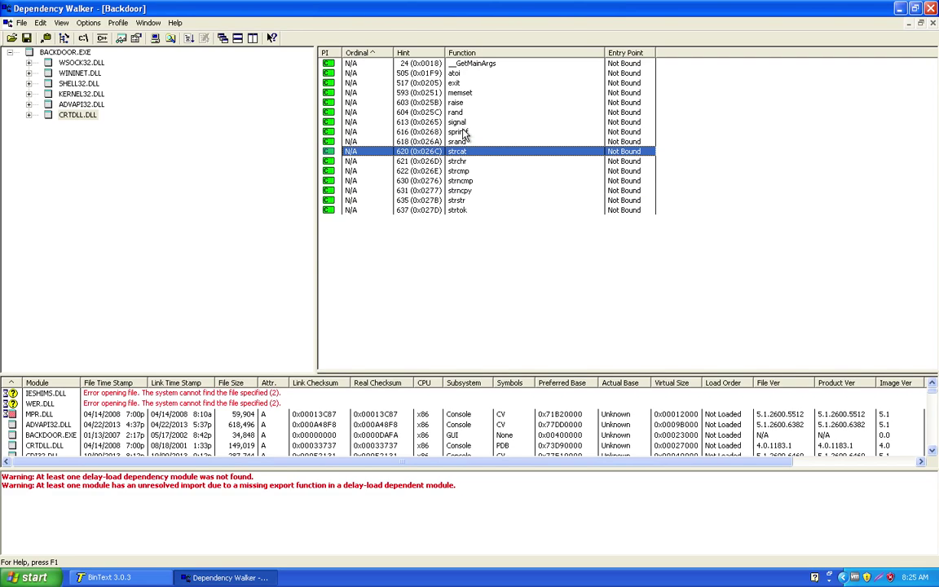
left_click(461, 125)
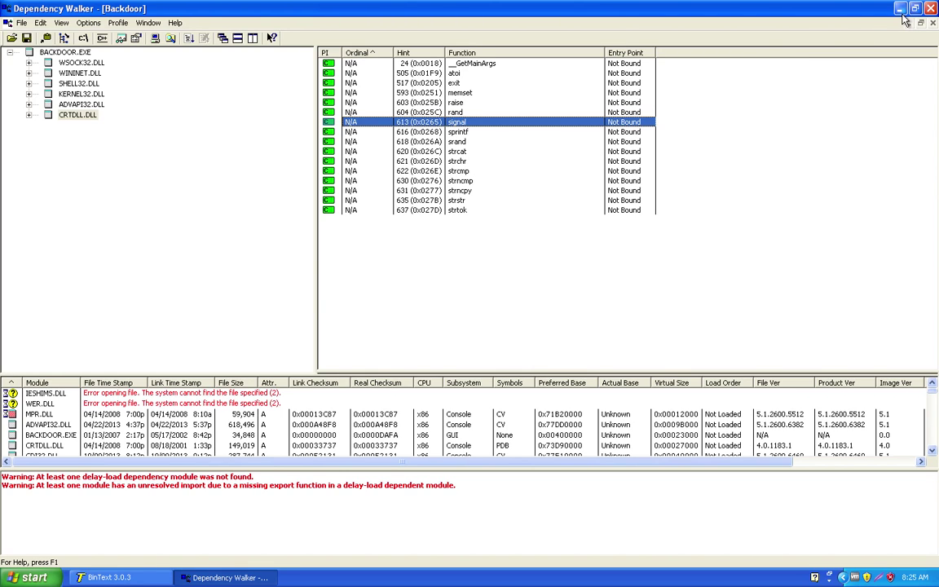
Minimize Dependency Walker, switch to BinText, scan the desktop's Backdoor file for strings, and maximize the results window
left_click(901, 9)
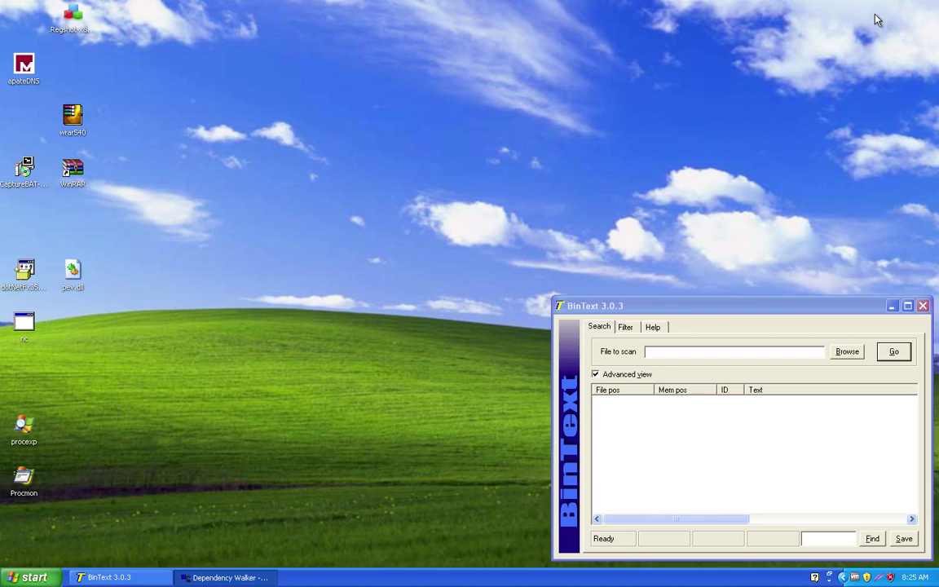
left_click_drag(687, 311, 310, 158)
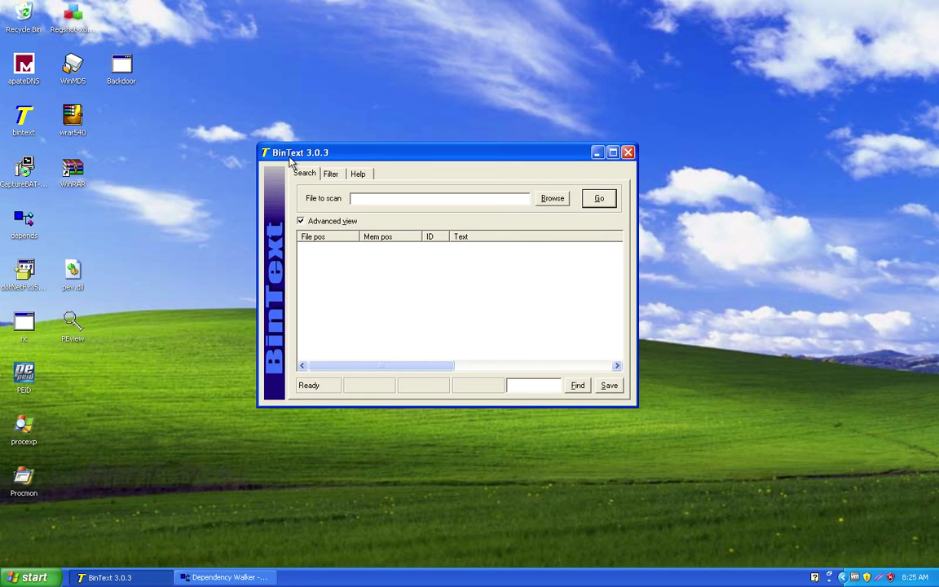
left_click_drag(118, 72, 369, 308)
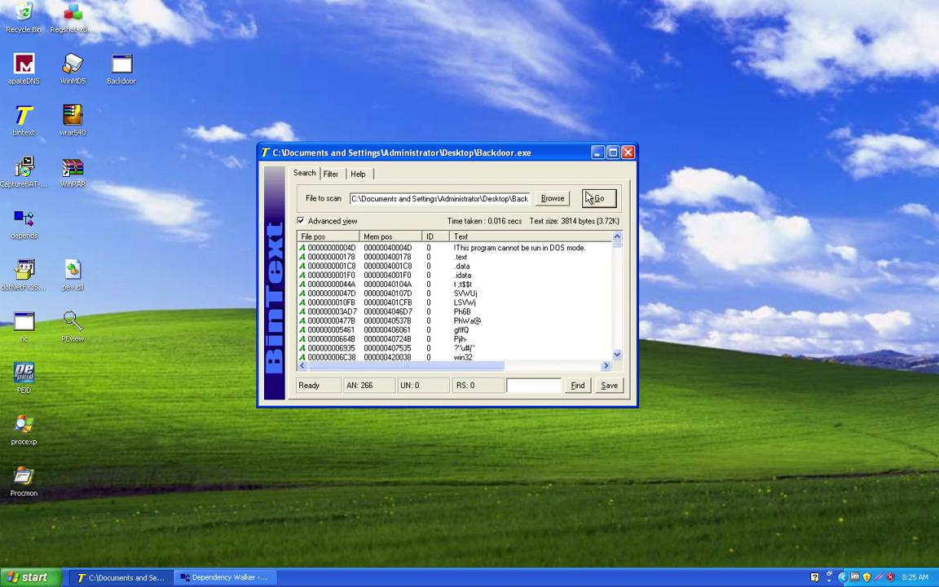
left_click(612, 152)
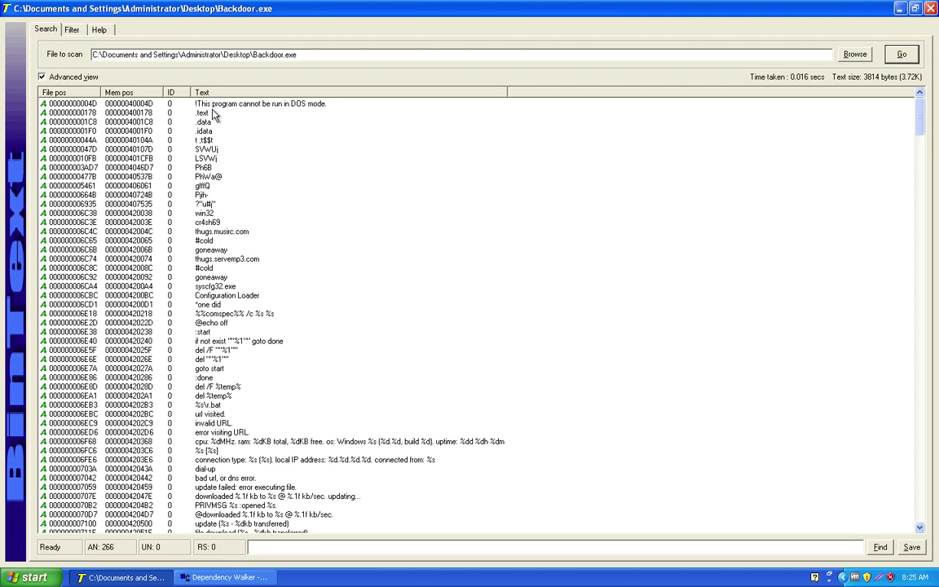
Examine the first extracted strings, from the DOS mode message to win32, thugs.musirc.com and the #cold entry beneath it
left_click(221, 106)
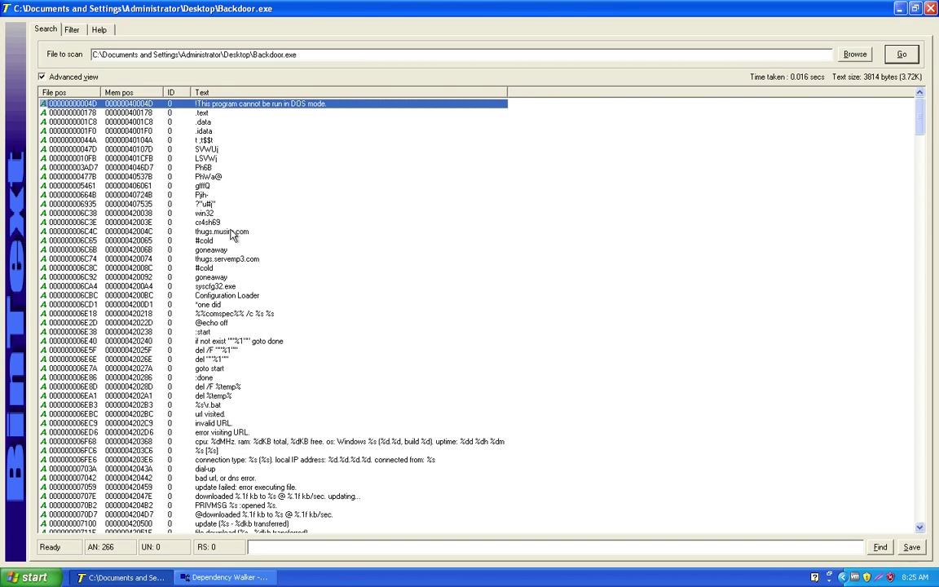
left_click(220, 233)
left_click(213, 241)
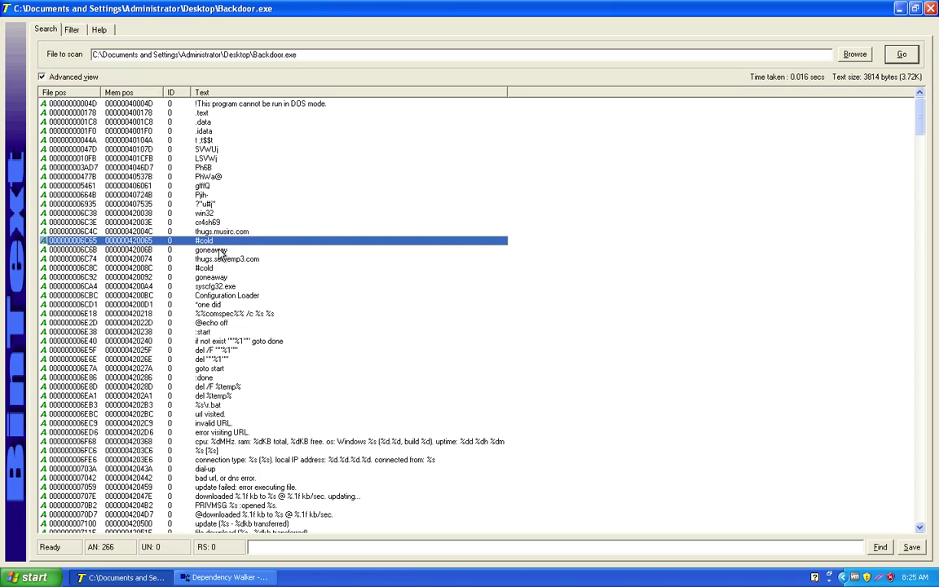
left_click(220, 250)
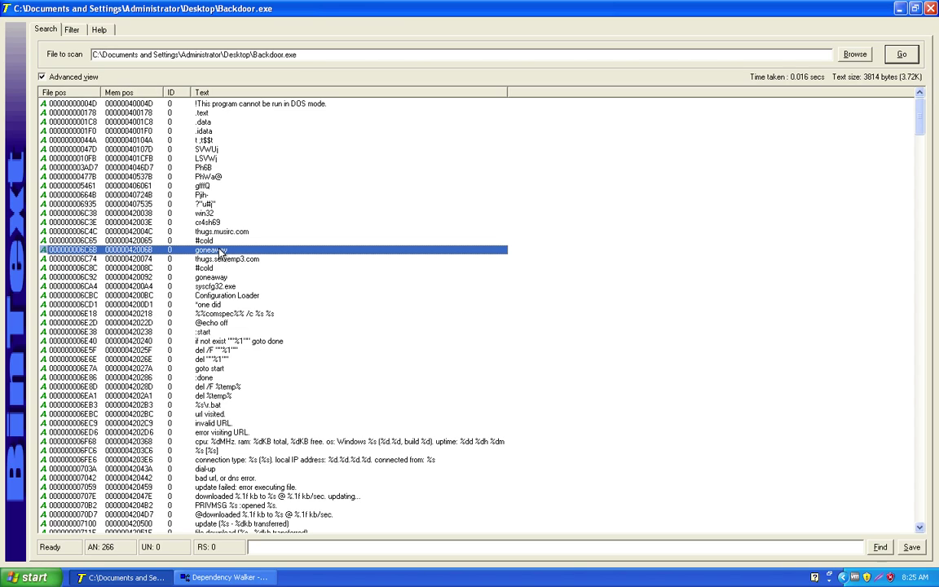
left_click(201, 213)
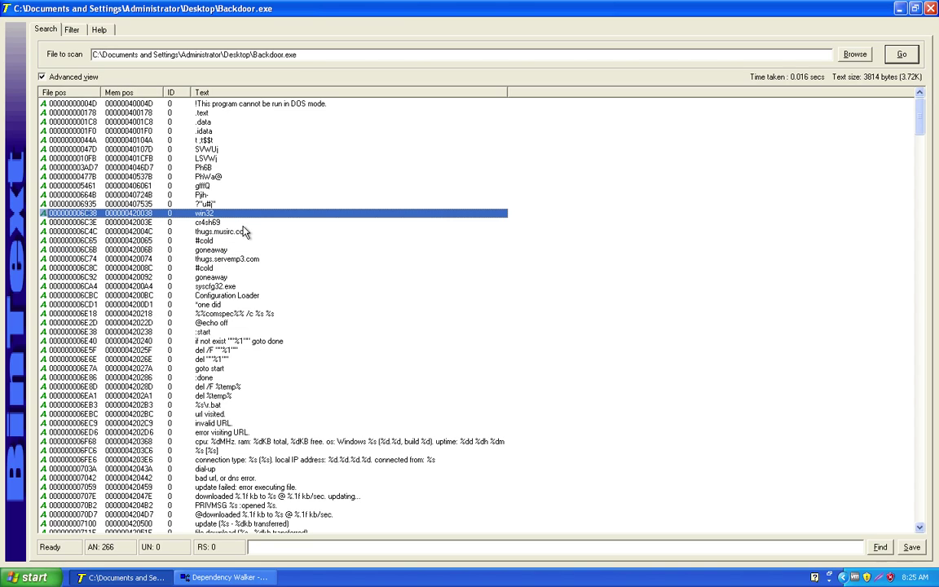
Examine the thugs.servemp3.com, second #cold, syscfg32.exe and Configuration Loader strings, and revisit the entries from thugs.musirc.com up to win32
left_click(217, 260)
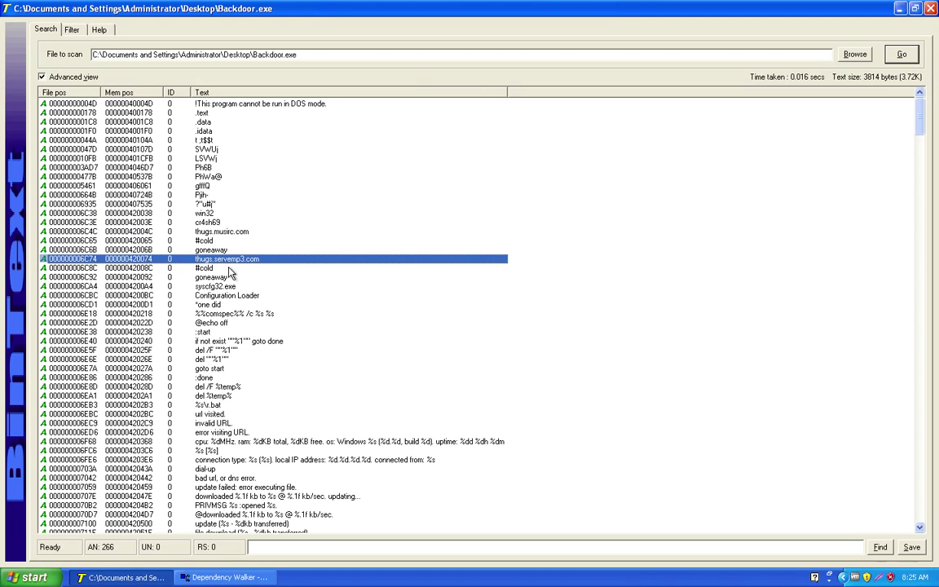
left_click(212, 269)
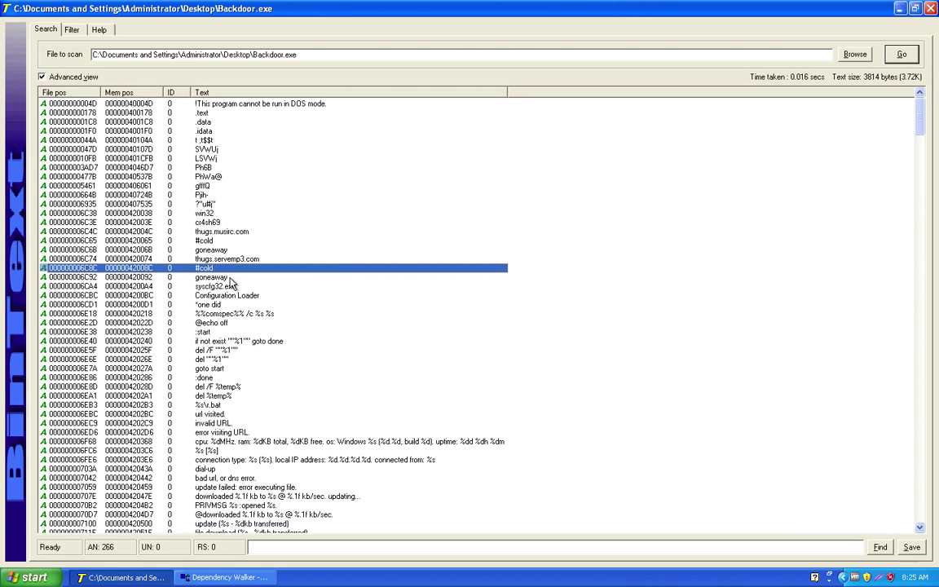
left_click(221, 277)
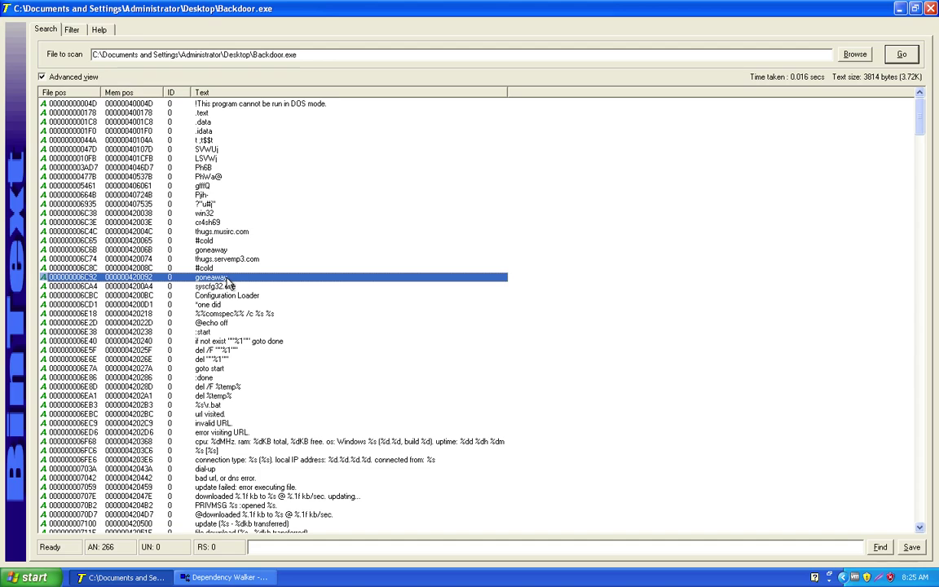
left_click(231, 287)
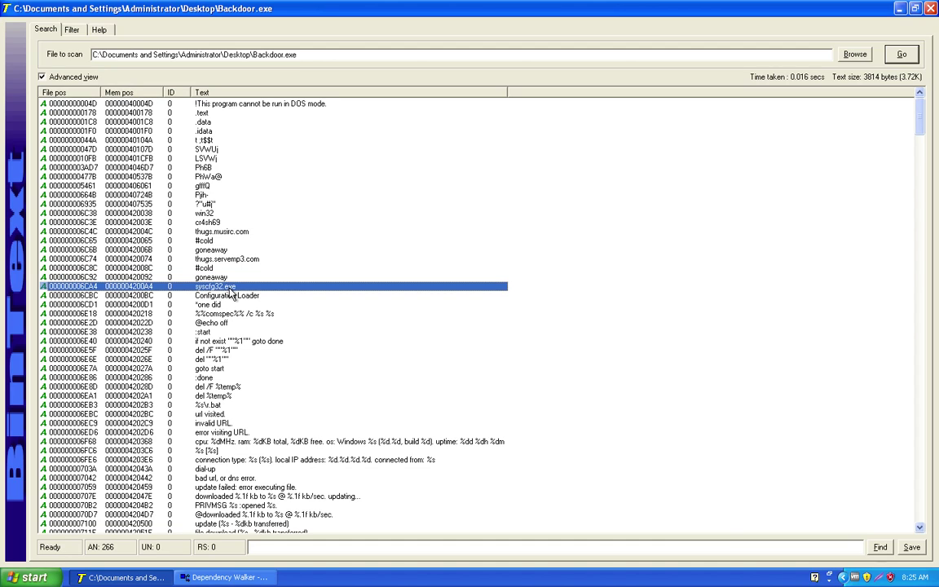
left_click(221, 296)
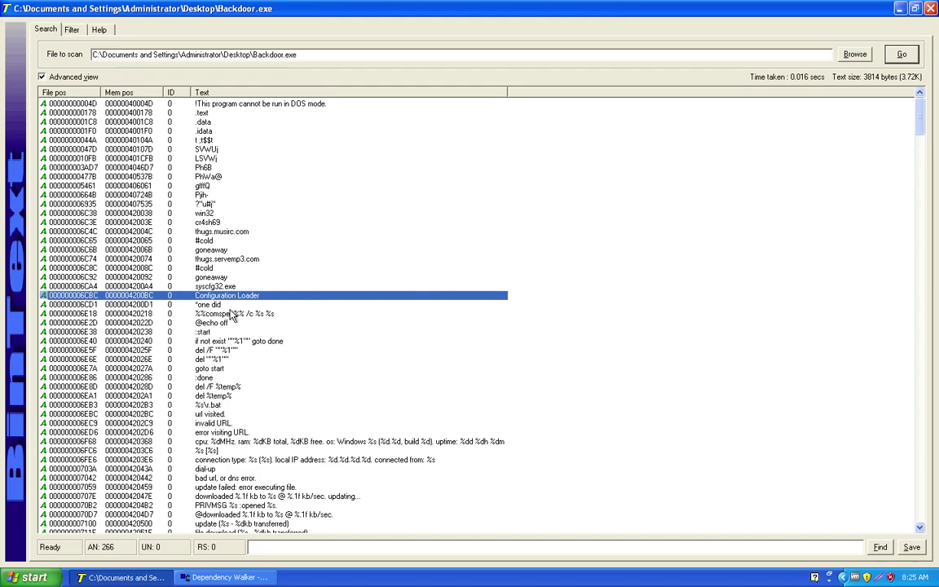
left_click(208, 232)
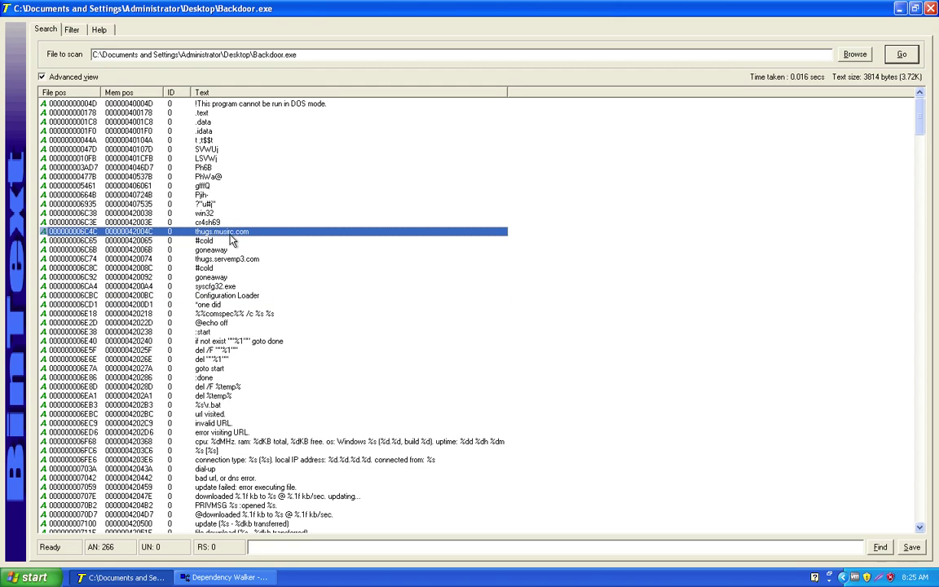
left_click(208, 224)
left_click(196, 215)
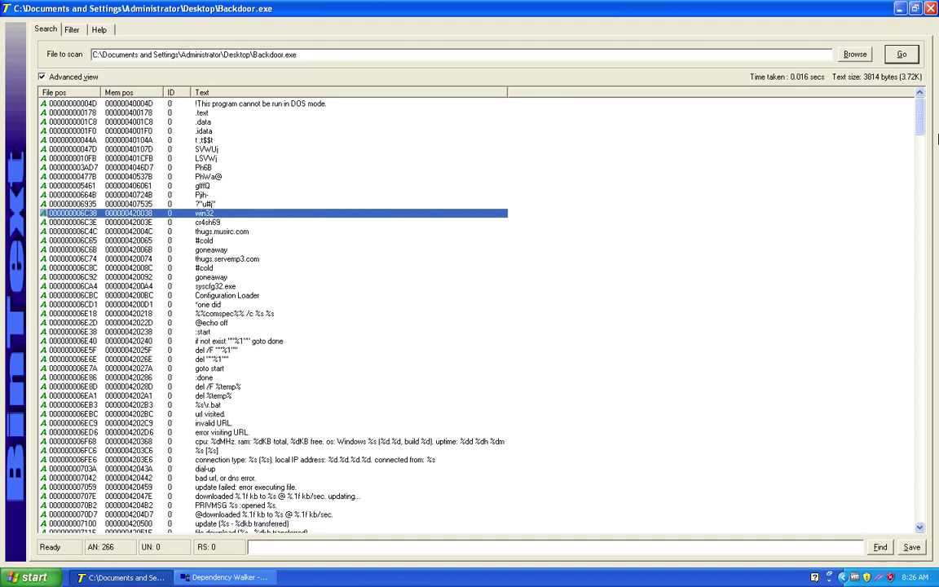
Examine the batch-script strings from the "if not exist" line to %s\r.bat, and the "url visited" message and entries below
scroll(925, 142, "down", 6)
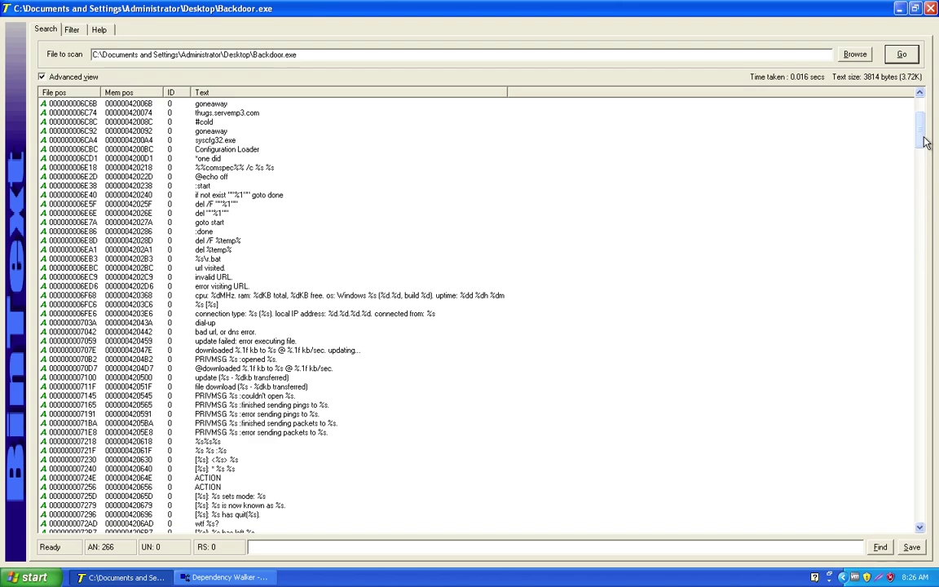
left_click(196, 194)
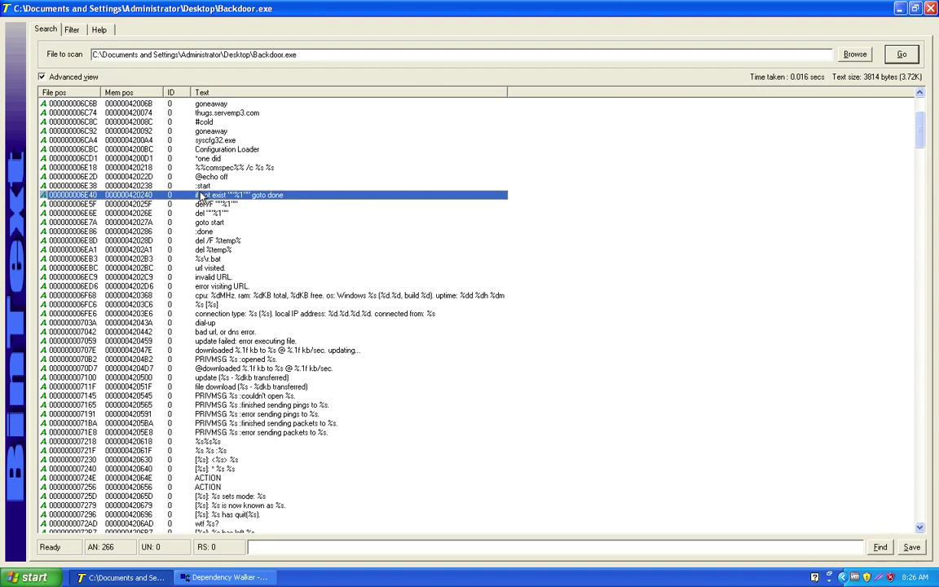
left_click(208, 259)
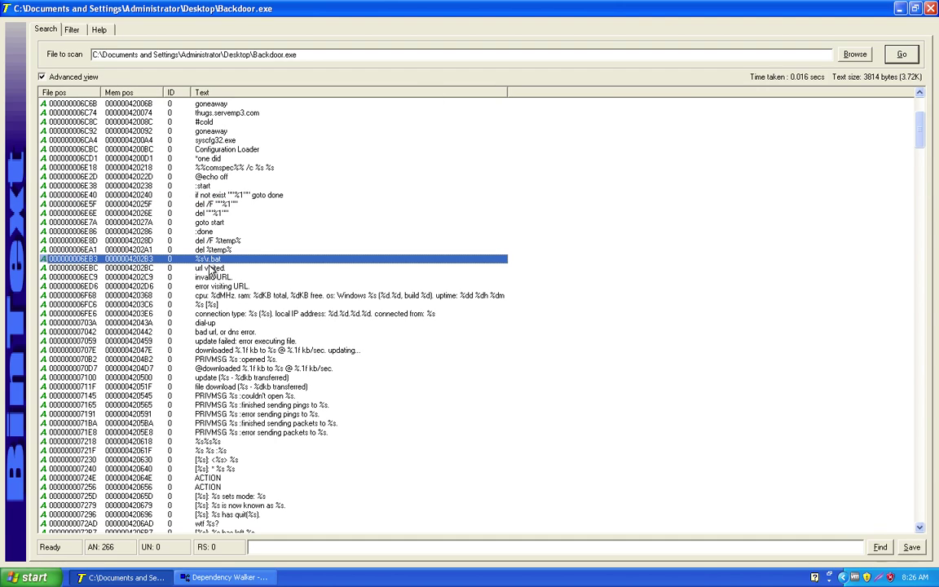
left_click(210, 268)
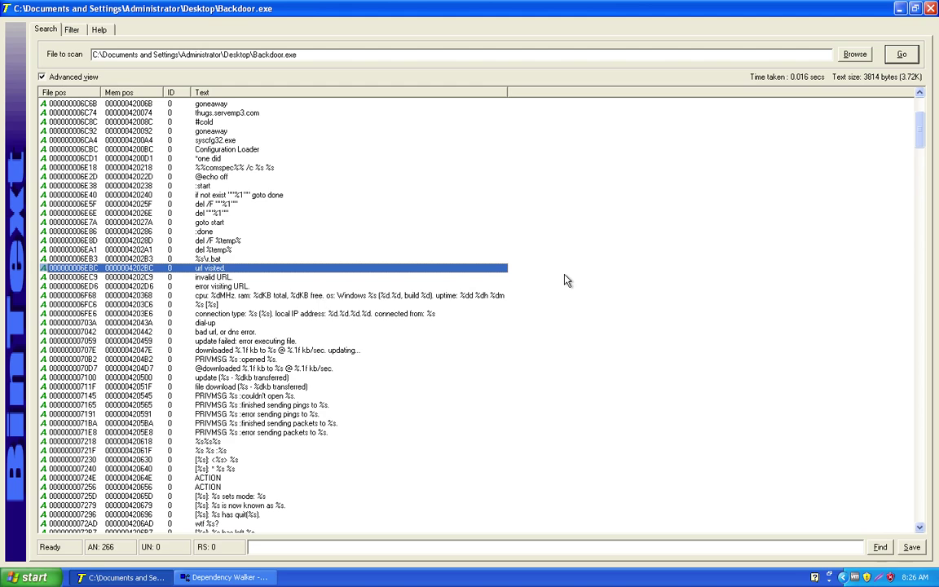
scroll(922, 147, "down", 4)
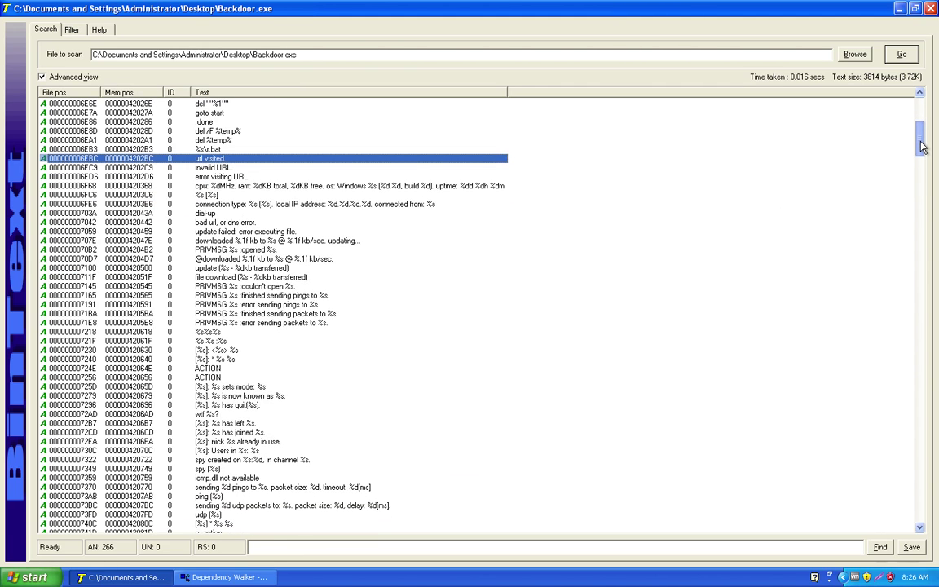
Examine the connection type and local IP address string, and the two ACTION strings further down the list
left_click_drag(922, 146, 922, 148)
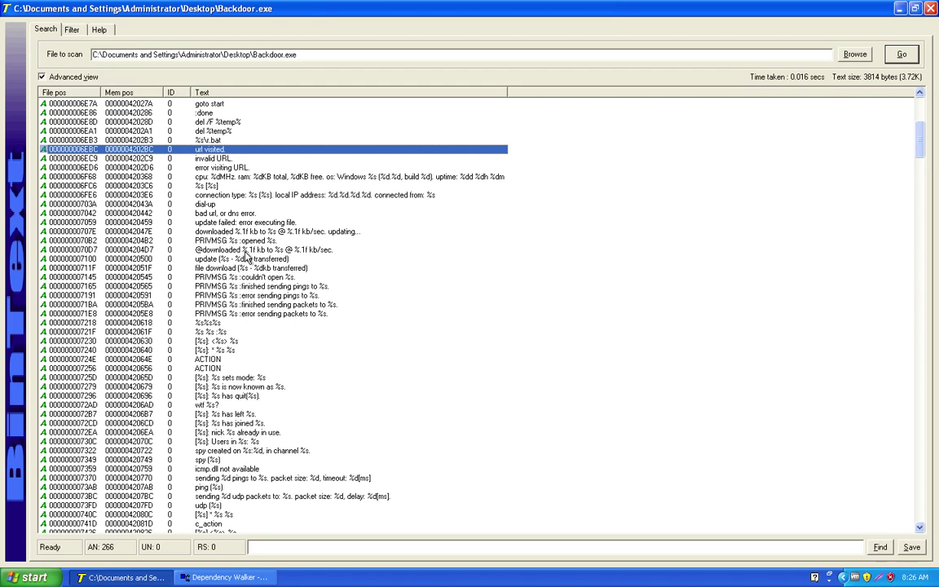
left_click(260, 196)
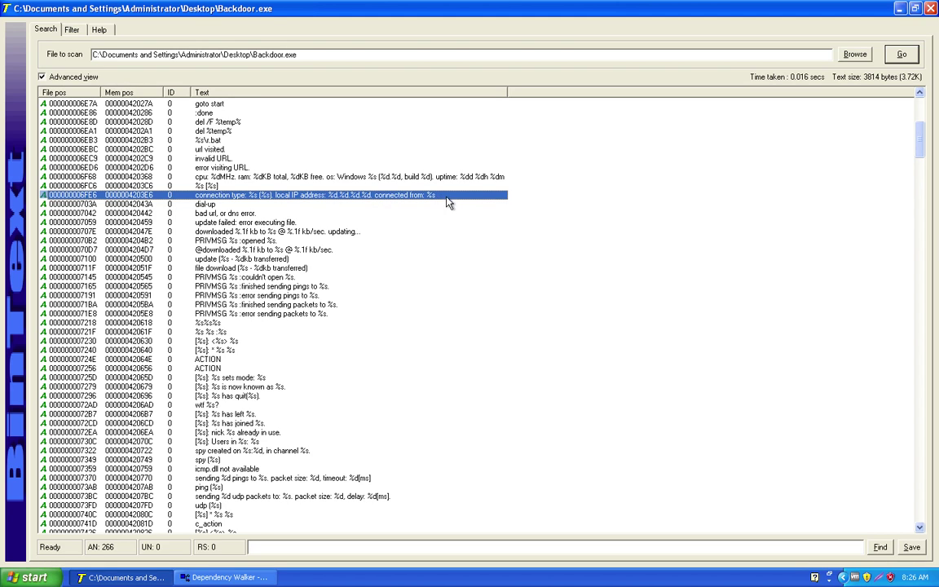
left_click_drag(921, 133, 922, 145)
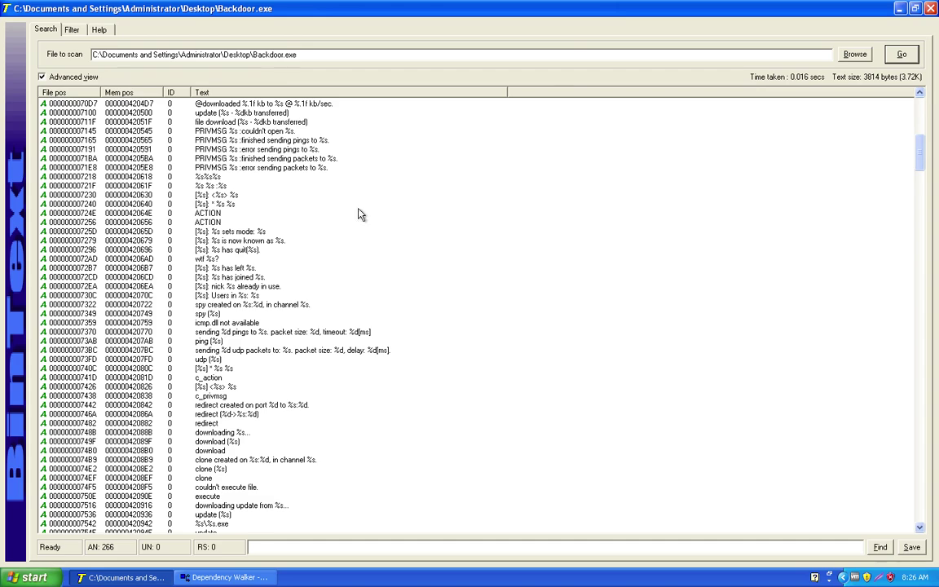
left_click(213, 213)
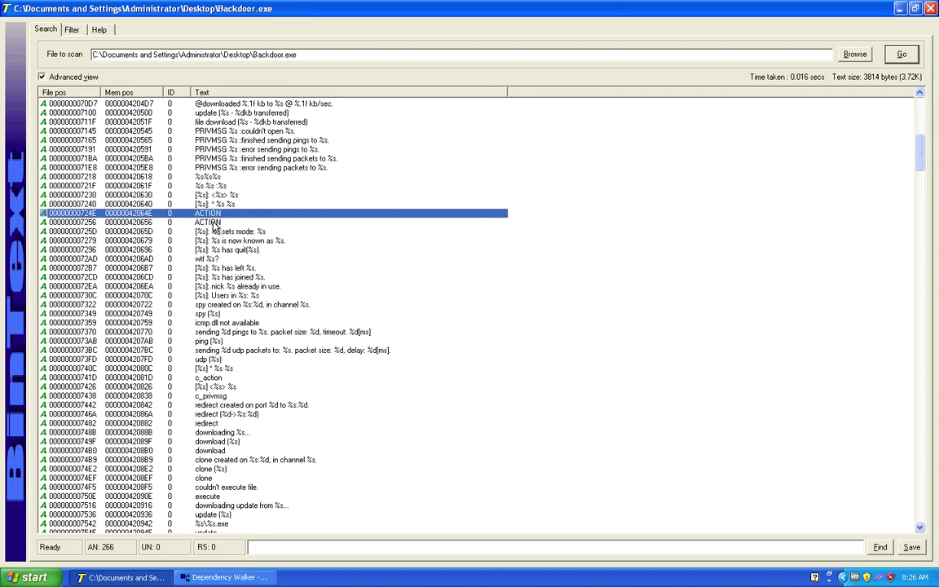
left_click(214, 221)
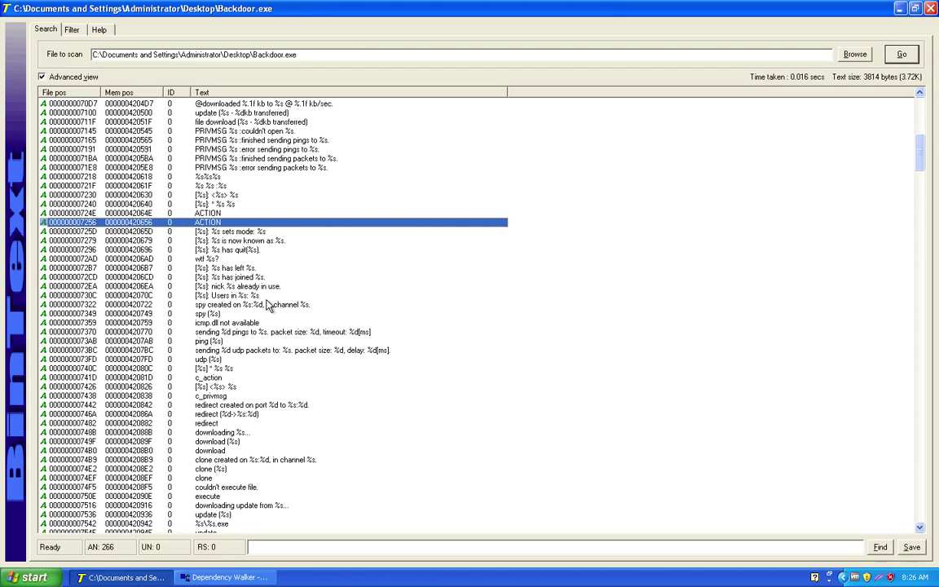
Examine the "nick %s already in use", "spy created on", "ping (%s)" and "downloading %s..." strings
left_click_drag(921, 151, 923, 162)
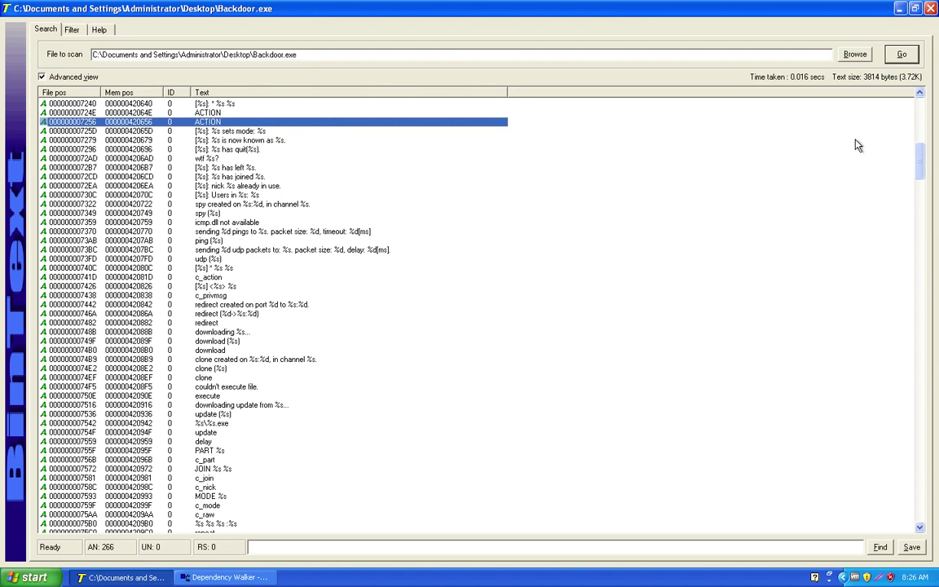
left_click(199, 187)
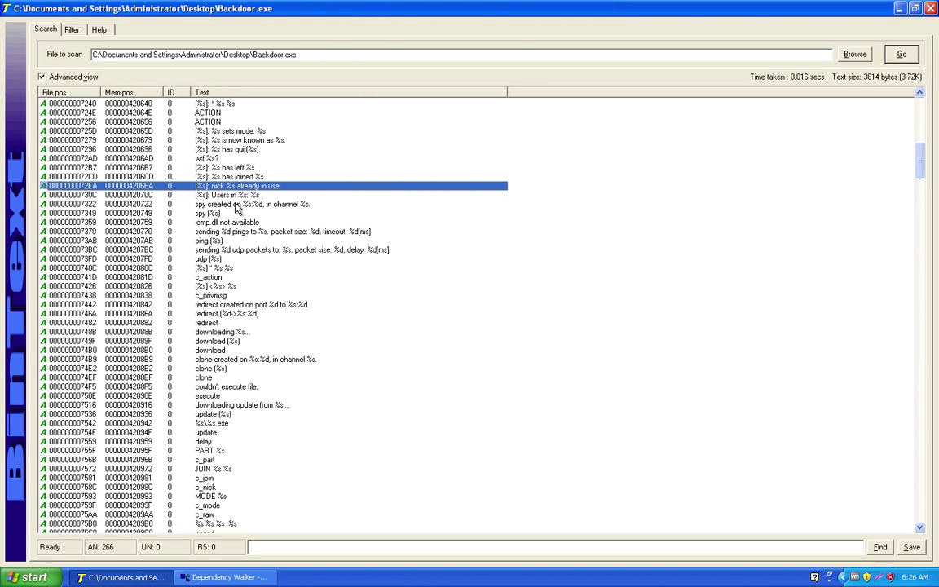
left_click(198, 203)
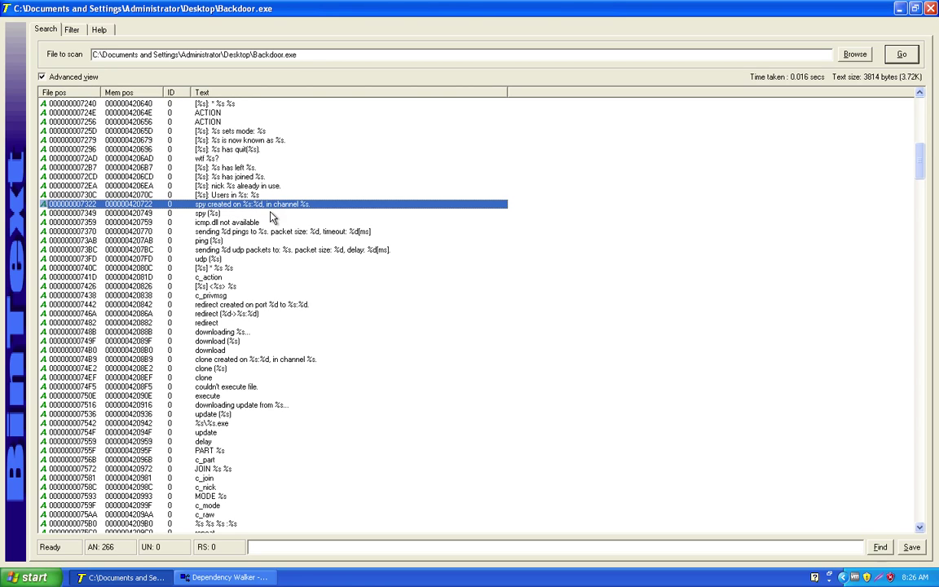
left_click(200, 240)
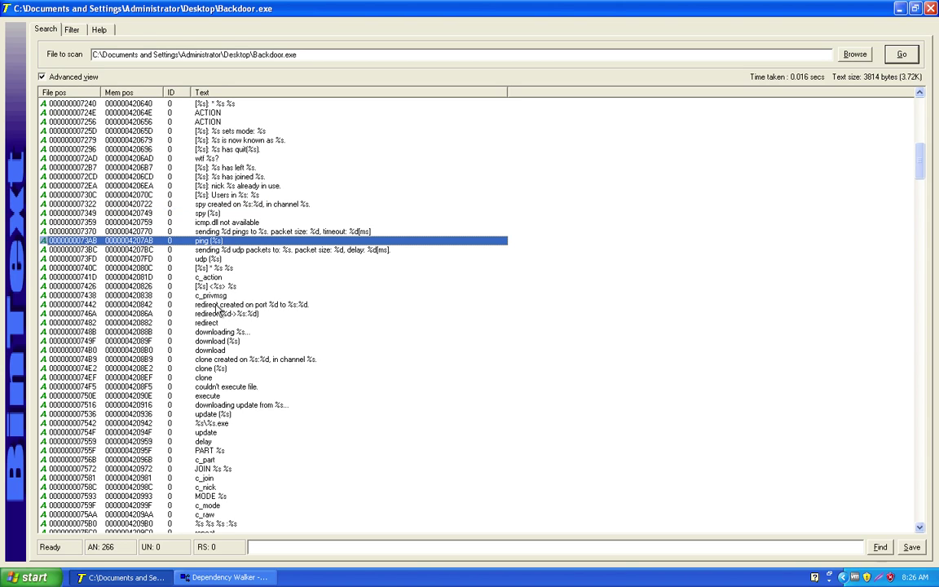
left_click(230, 333)
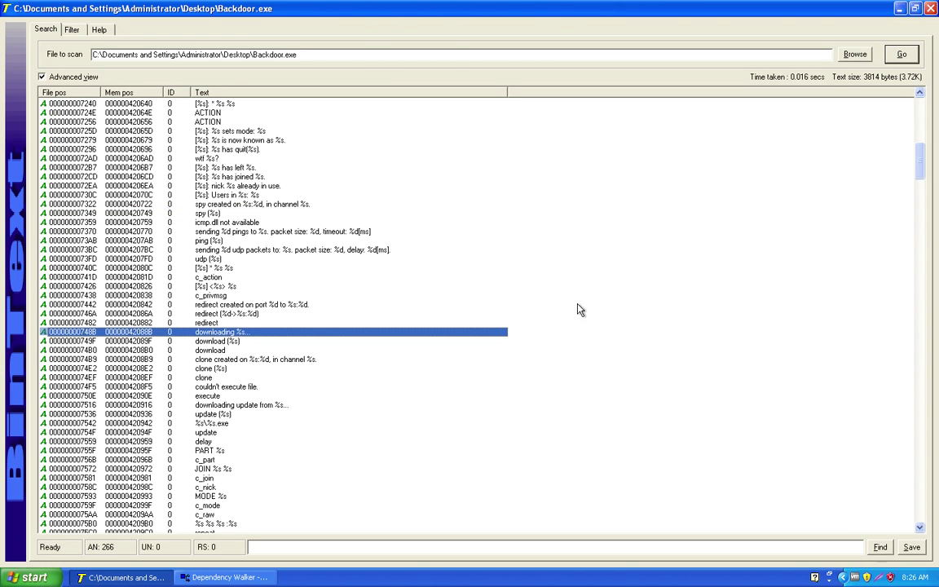
Examine the bot command strings, including "removing bot...", c_join and "JOIN %s %s"
left_click_drag(918, 176, 923, 200)
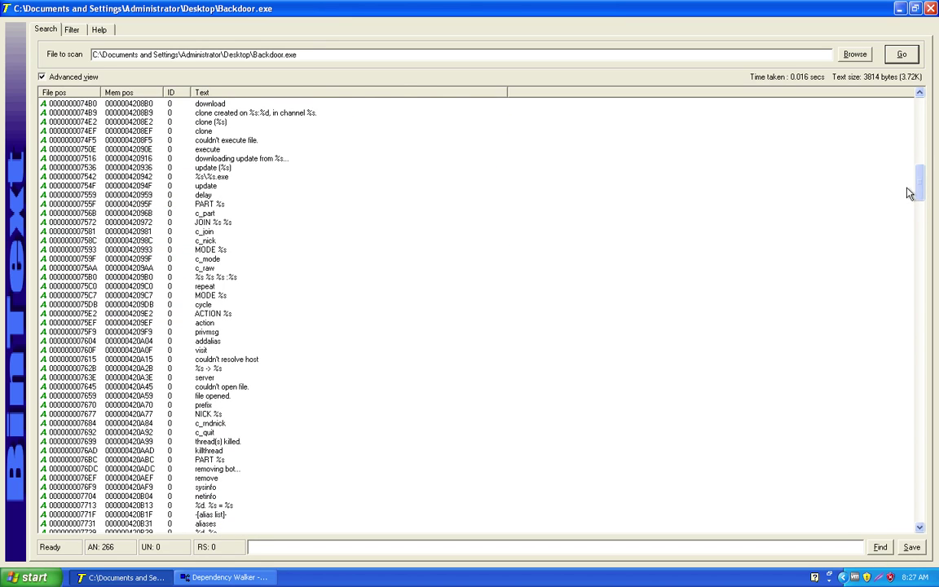
left_click(244, 469)
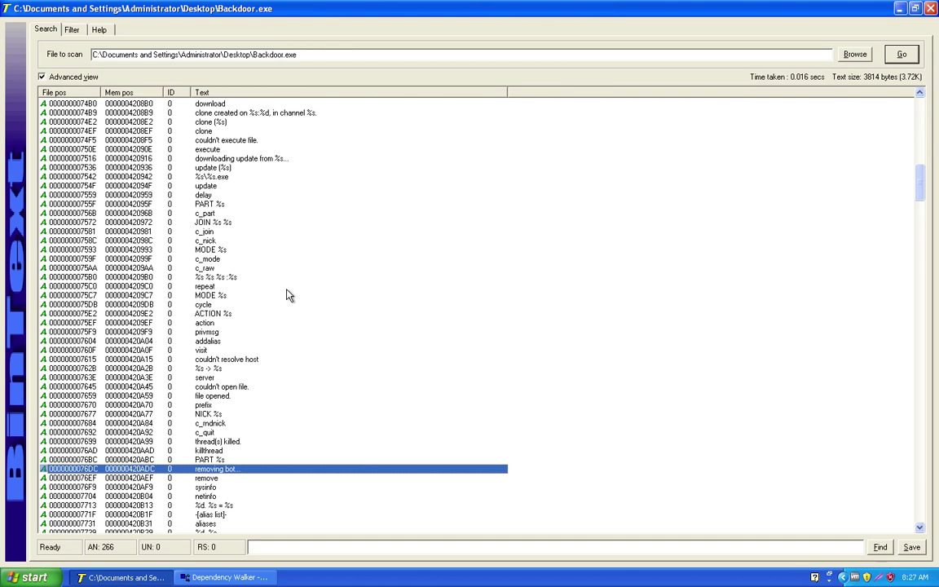
left_click(209, 241)
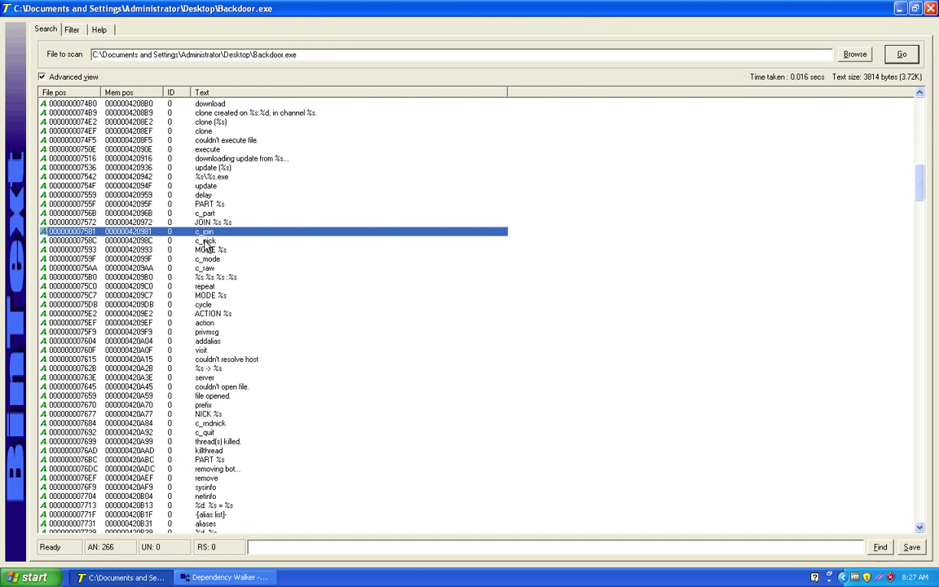
left_click(205, 223)
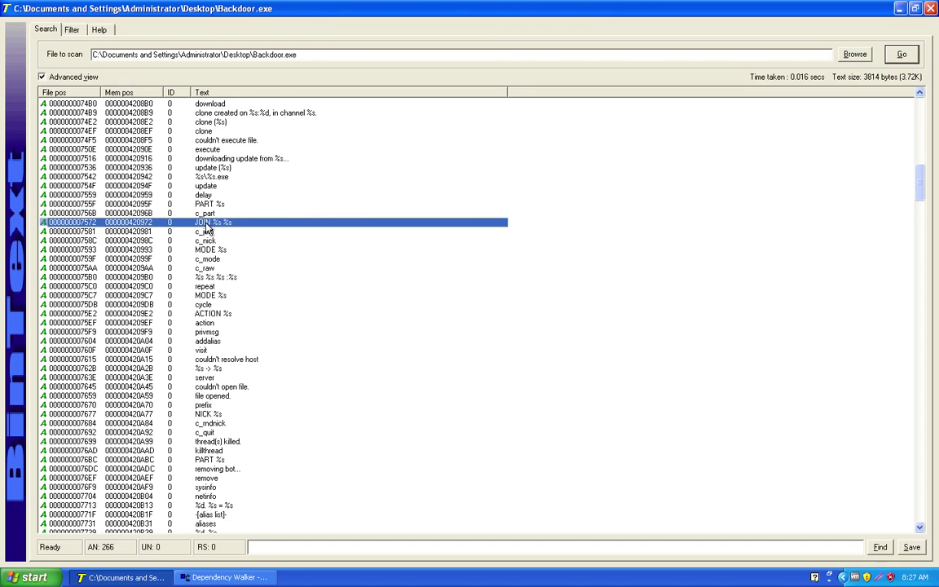
Examine the sdbot 0.5b author and homepage string, the "sdbot 0.5b ready" status string, and the "user %s logged out" string
left_click_drag(925, 196, 927, 221)
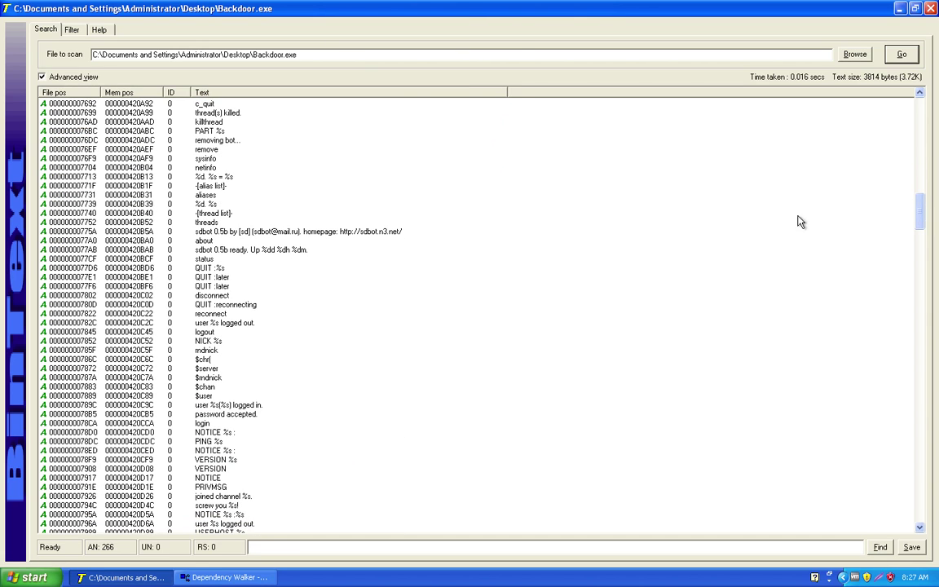
left_click(221, 233)
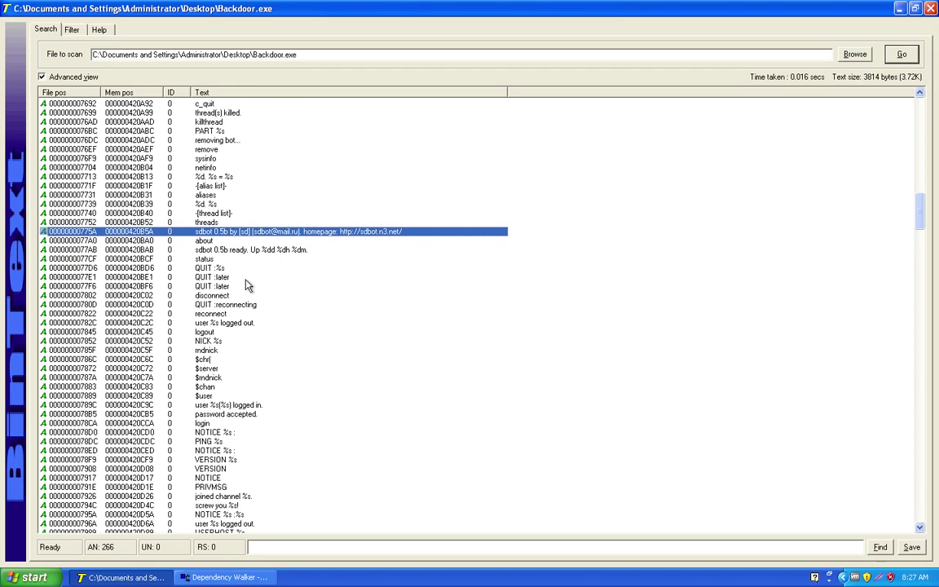
left_click(217, 250)
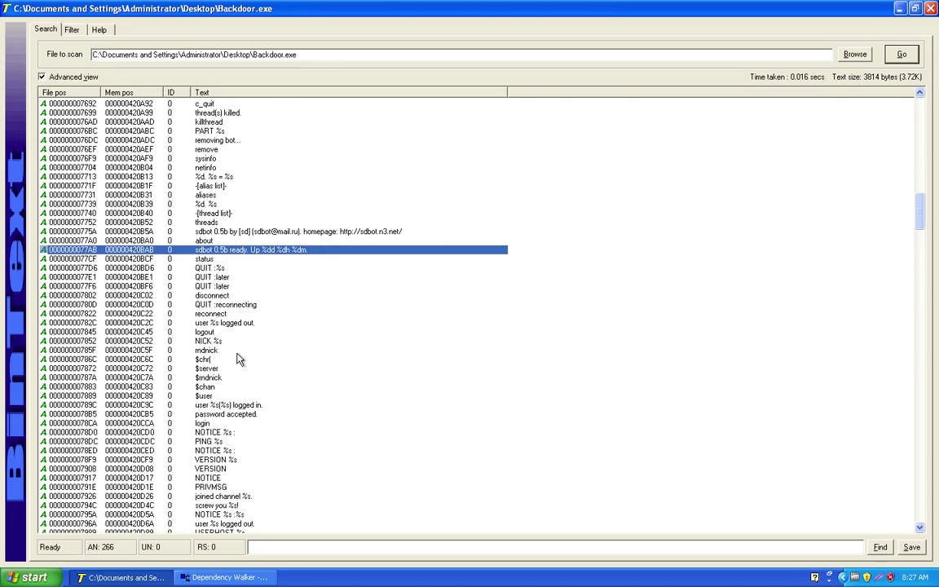
left_click(233, 325)
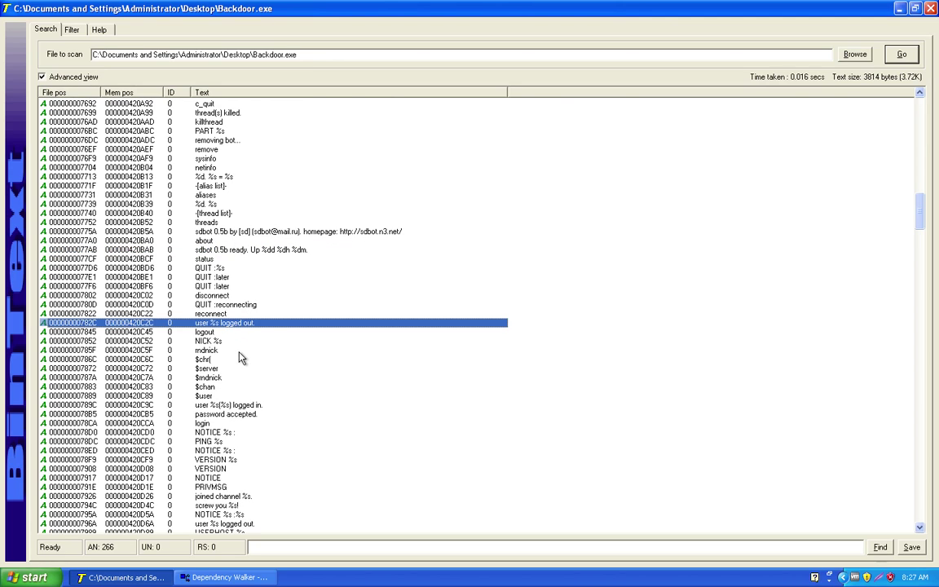
Look through the strings around "bot started" and the registry Run keys, and examine the "screw you %s!" string above them
left_click_drag(920, 210, 920, 261)
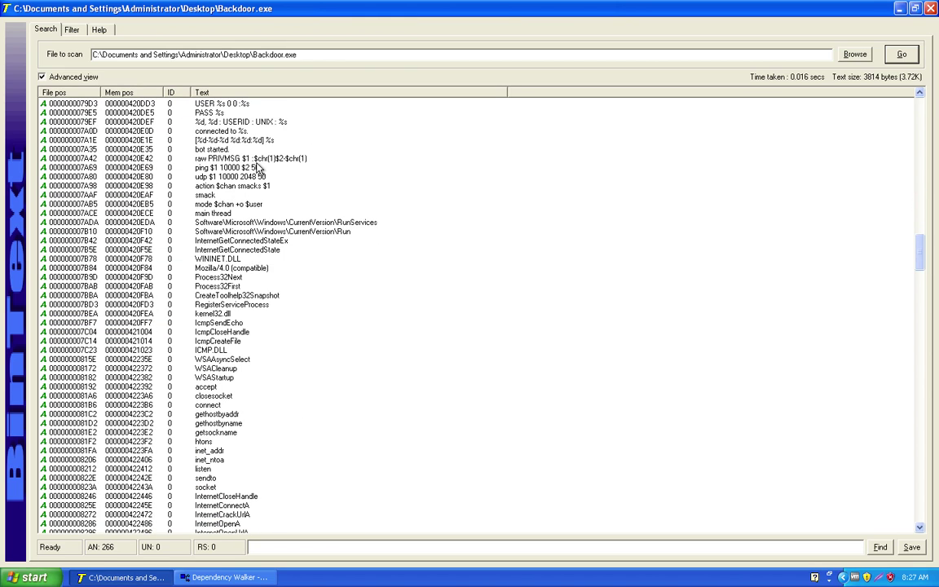
left_click(919, 94)
left_click(920, 94)
scroll(919, 96, "up", 4)
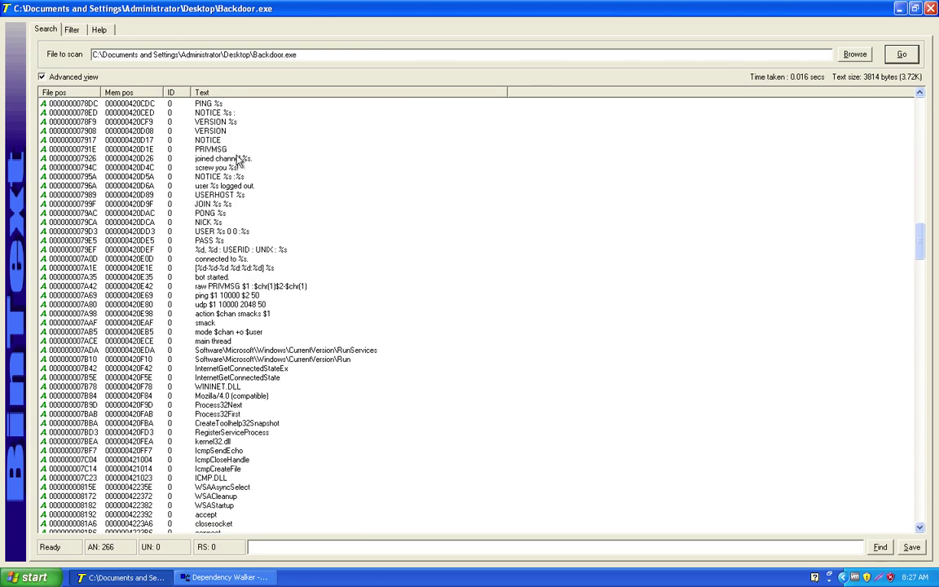
left_click(215, 167)
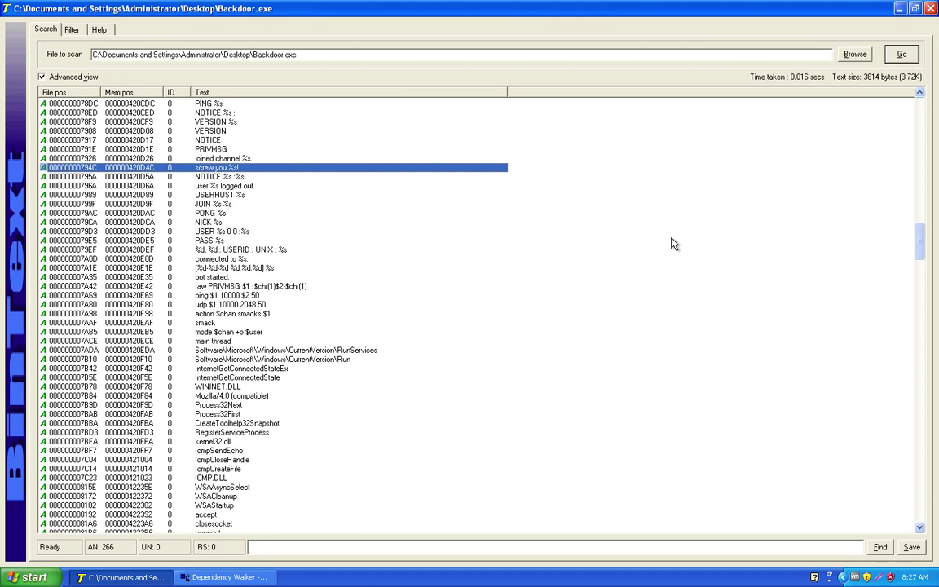
Examine the network function names accept, gethostbyaddr, gethostbyname, inet_addr and socket
left_click_drag(920, 228, 923, 254)
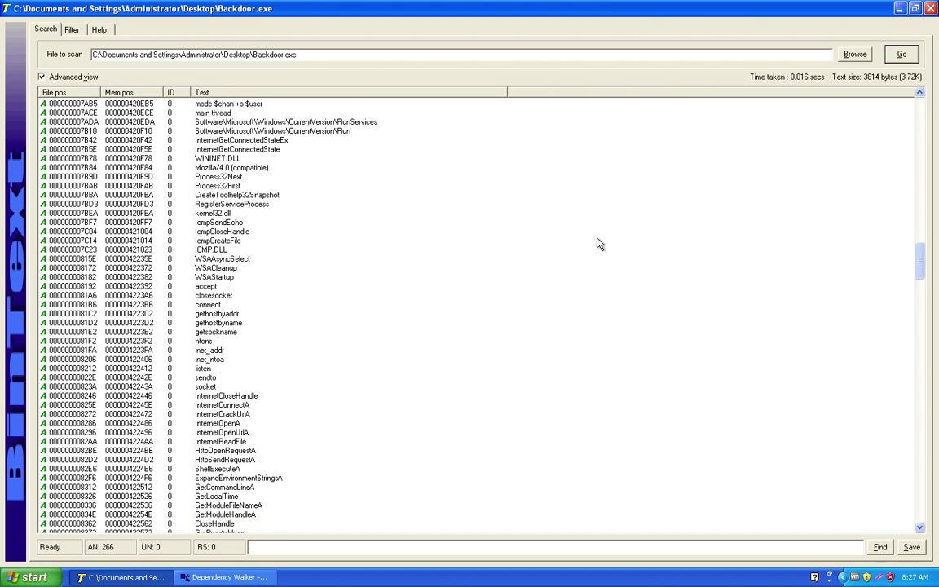
left_click(213, 286)
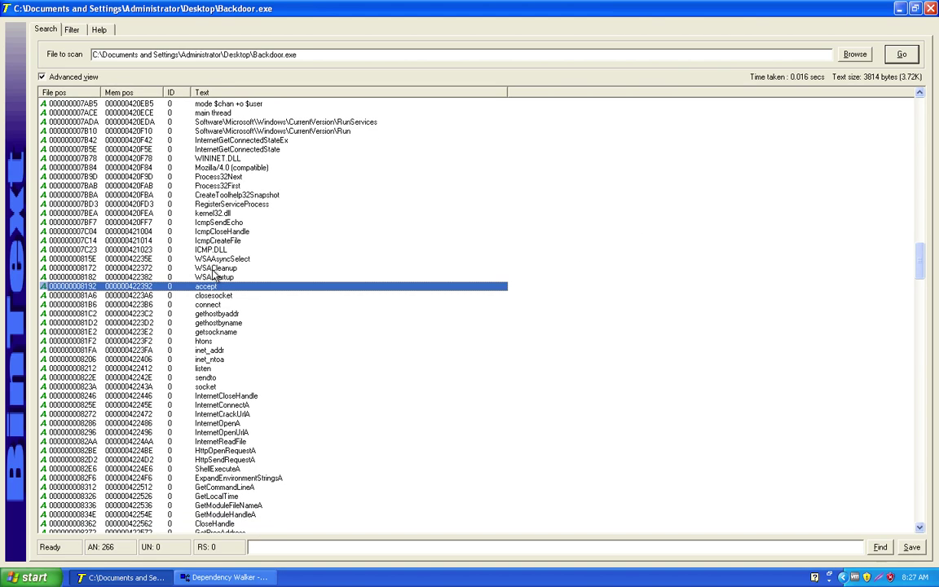
left_click(219, 315)
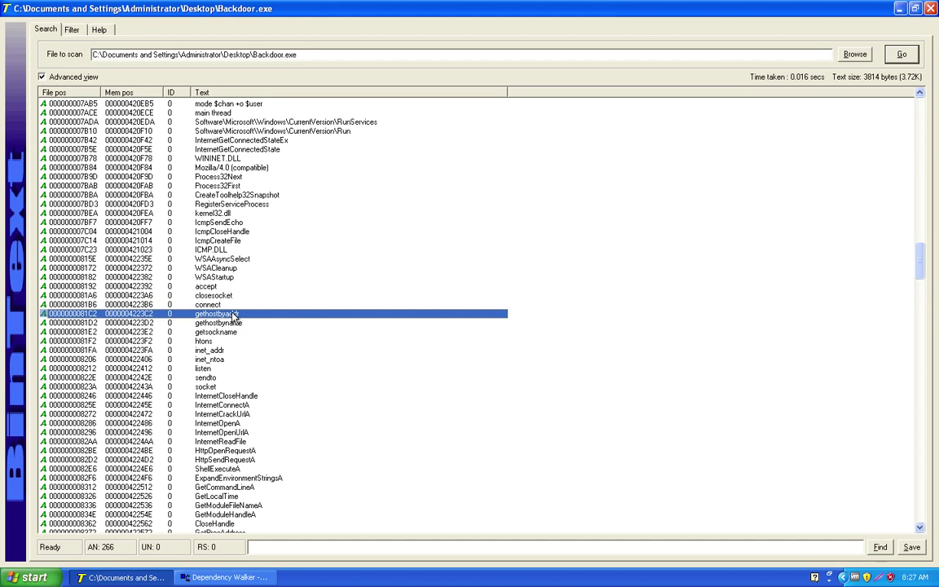
left_click_drag(923, 253, 925, 262)
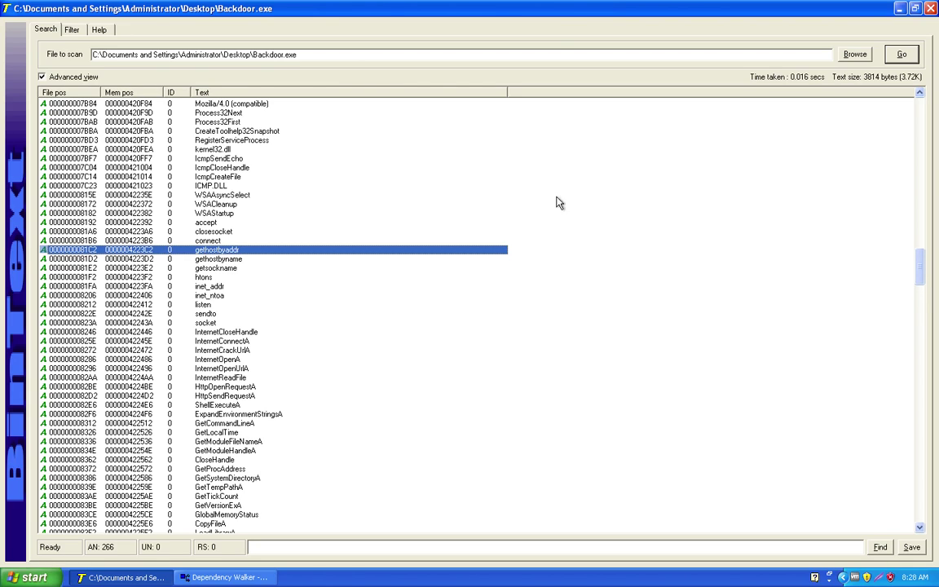
left_click(255, 259)
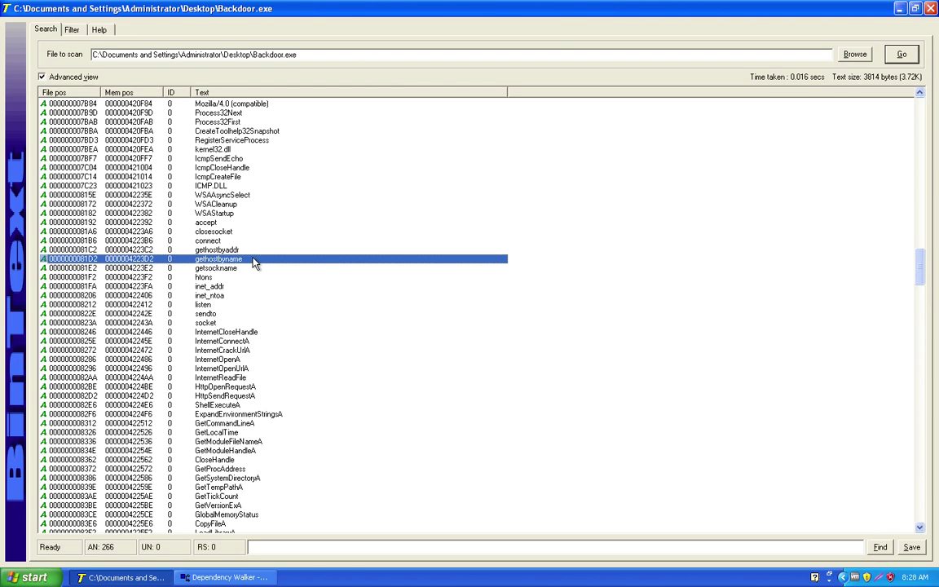
left_click(216, 287)
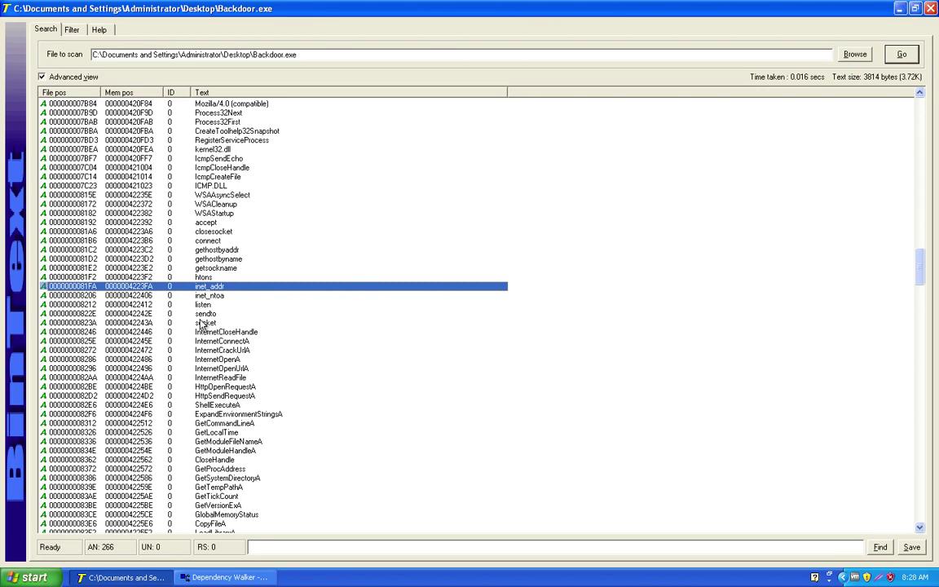
left_click(236, 322)
Examine the file, process and thread function names from CopyFileA, LoadLibraryA and CreateFileA through Sleep and CreateProcessA to CreateThread
left_click_drag(925, 285, 928, 310)
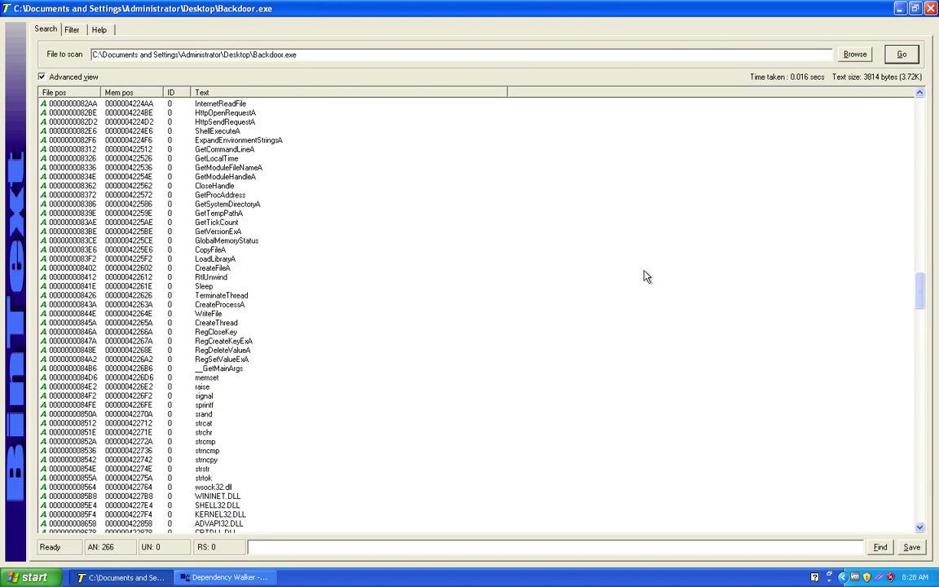
left_click(206, 249)
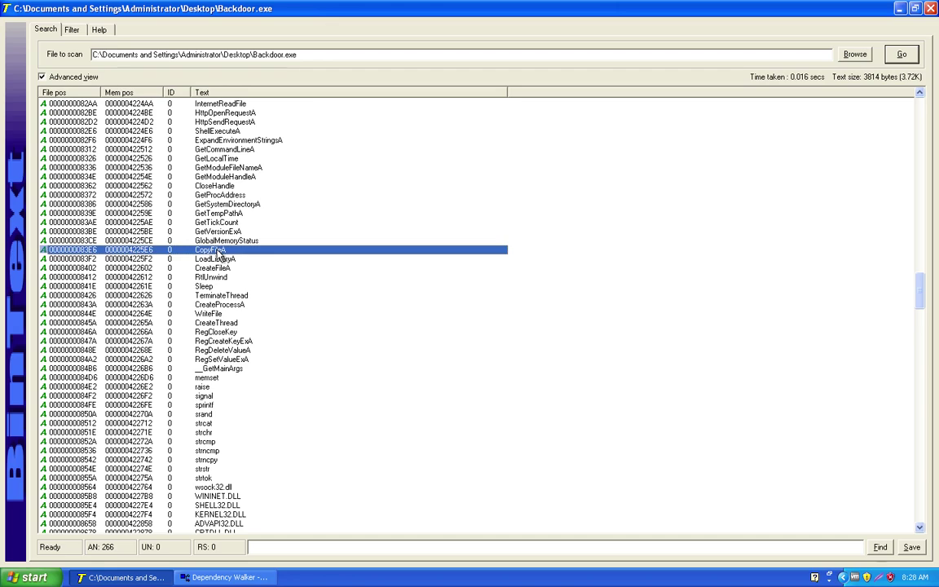
left_click(217, 259)
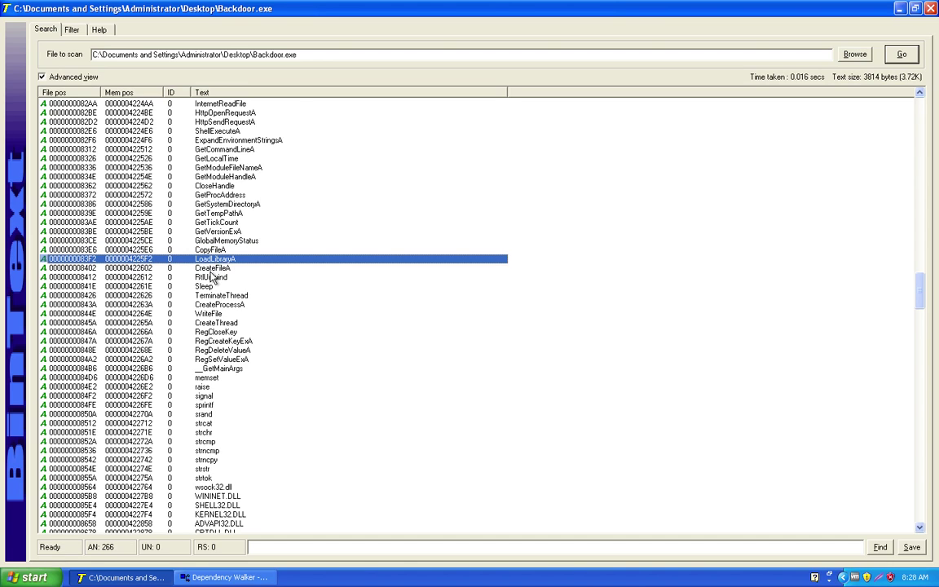
left_click(214, 267)
left_click(209, 286)
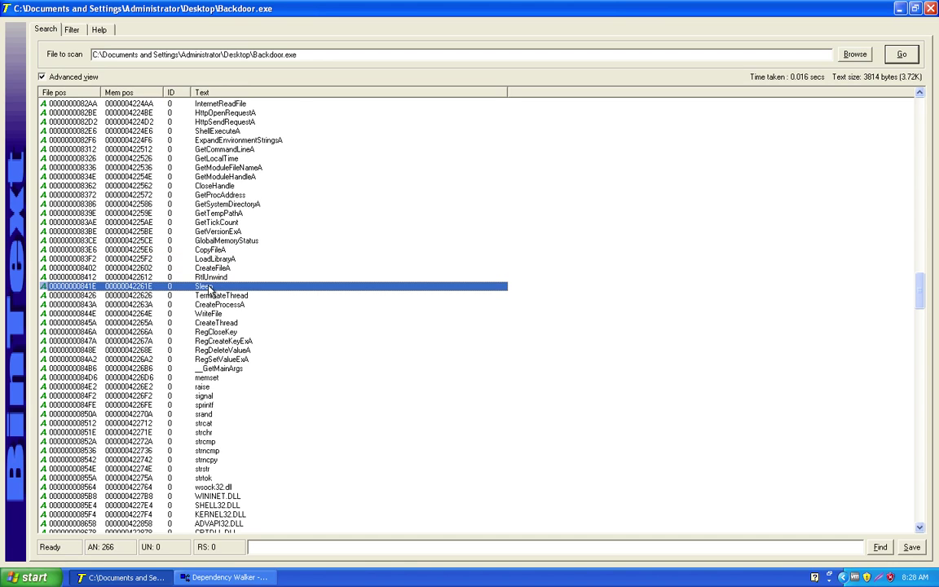
left_click(213, 296)
left_click(217, 305)
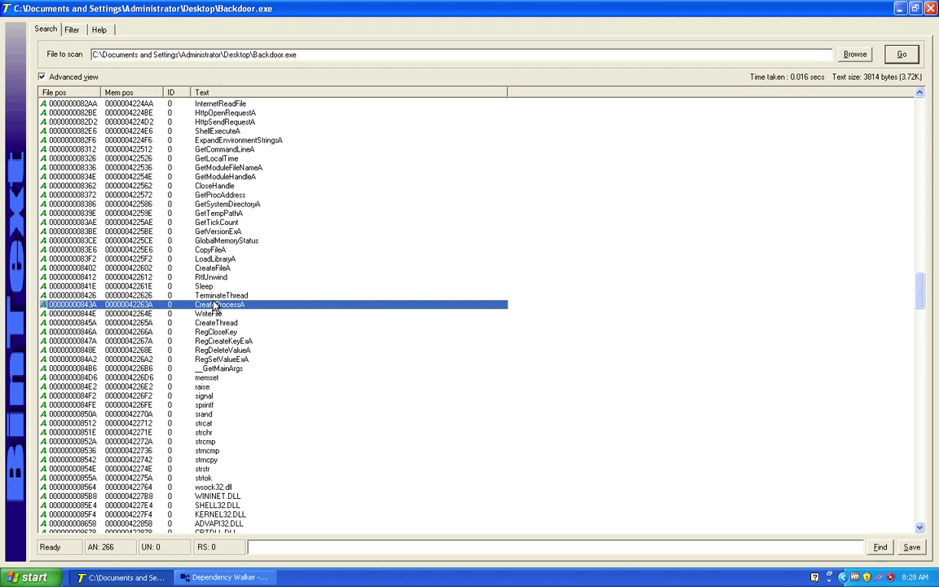
left_click(221, 314)
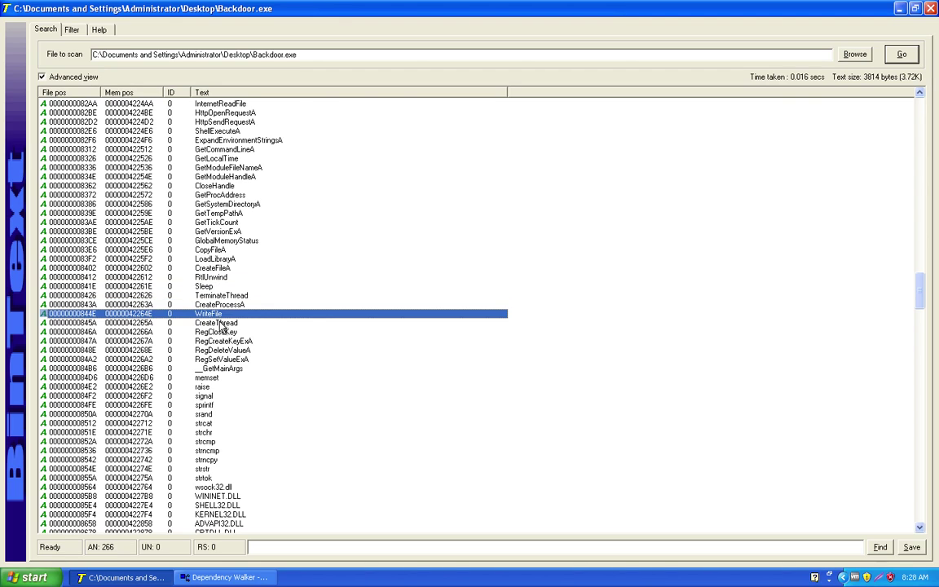
left_click(232, 323)
Examine the registry function names RegCloseKey, RegCreateKeyExA and RegSetValueExA
left_click(239, 332)
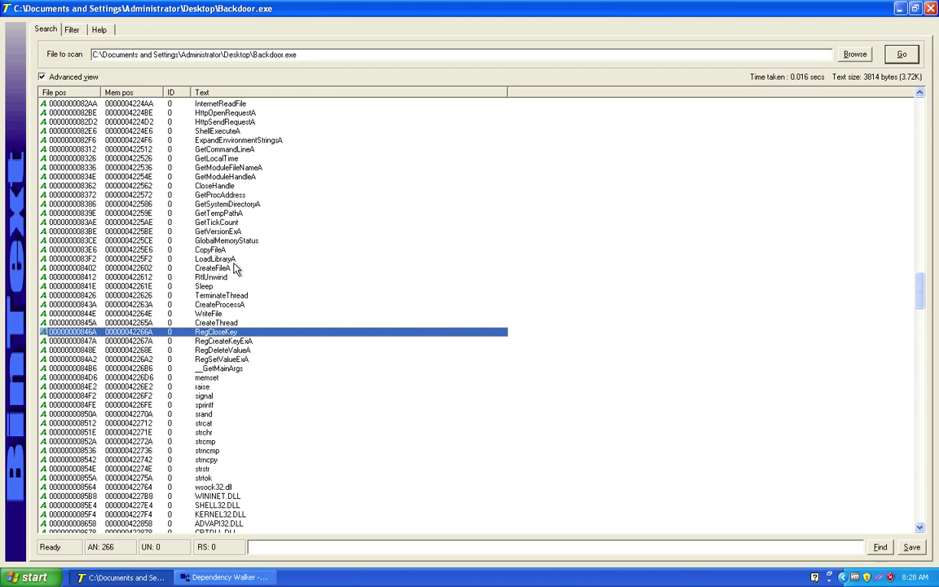
left_click(236, 342)
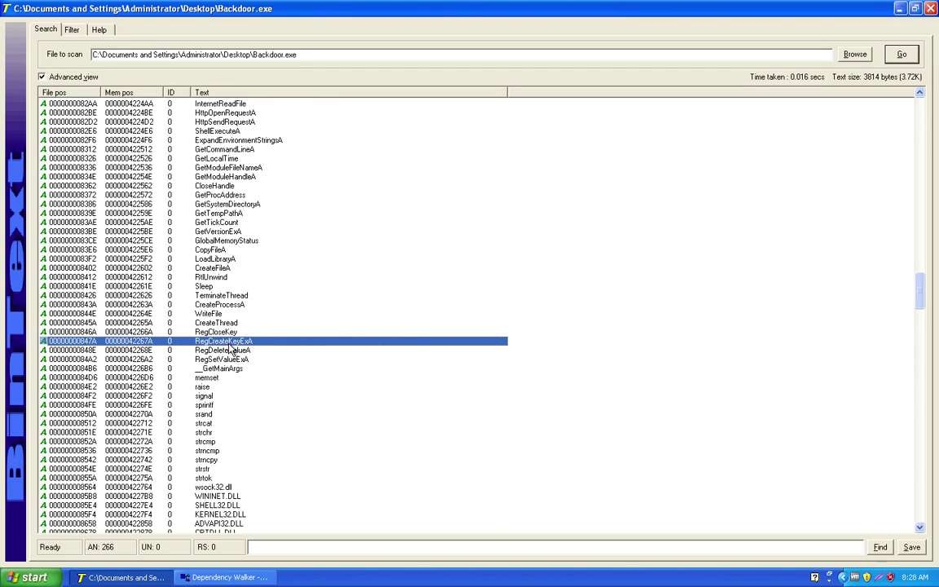
left_click(236, 358)
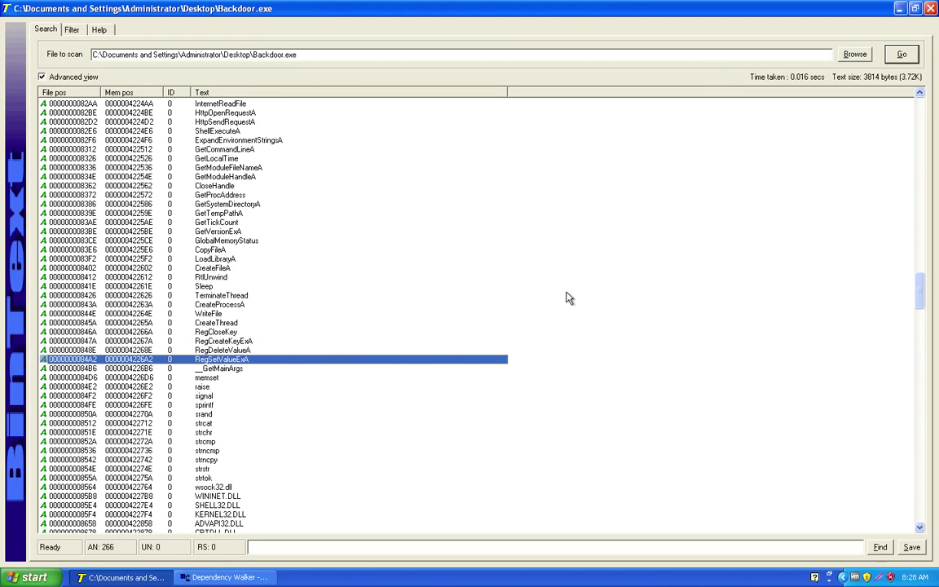
Examine the imported library names WININET.DLL through ADVAPI32.DLL, and return to the beginning of the extracted strings
scroll(833, 283, "down", 6)
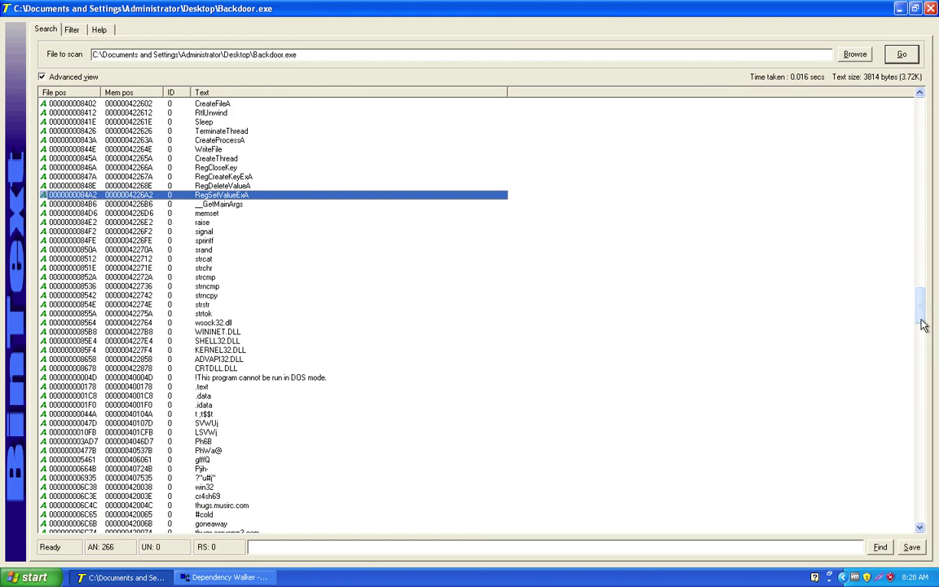
left_click(220, 332)
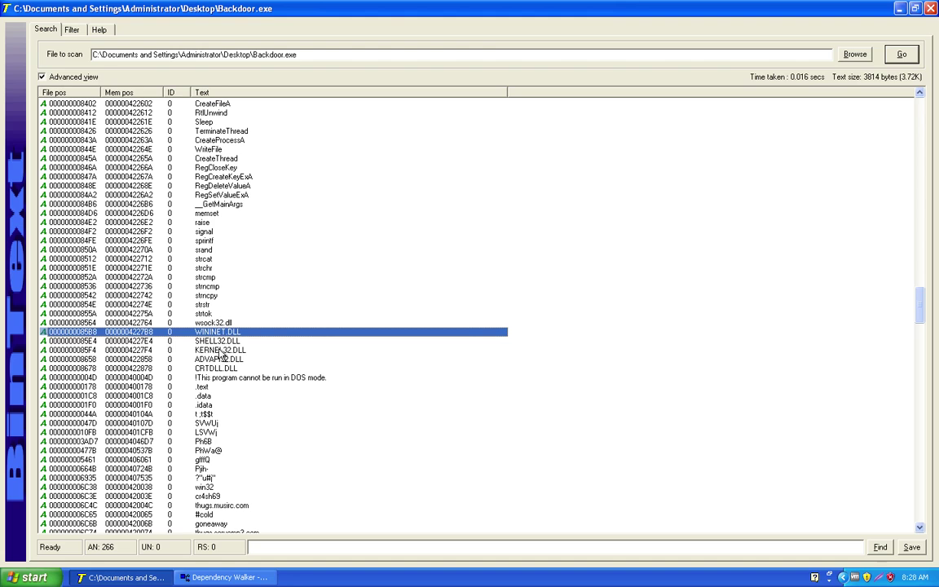
left_click(217, 360)
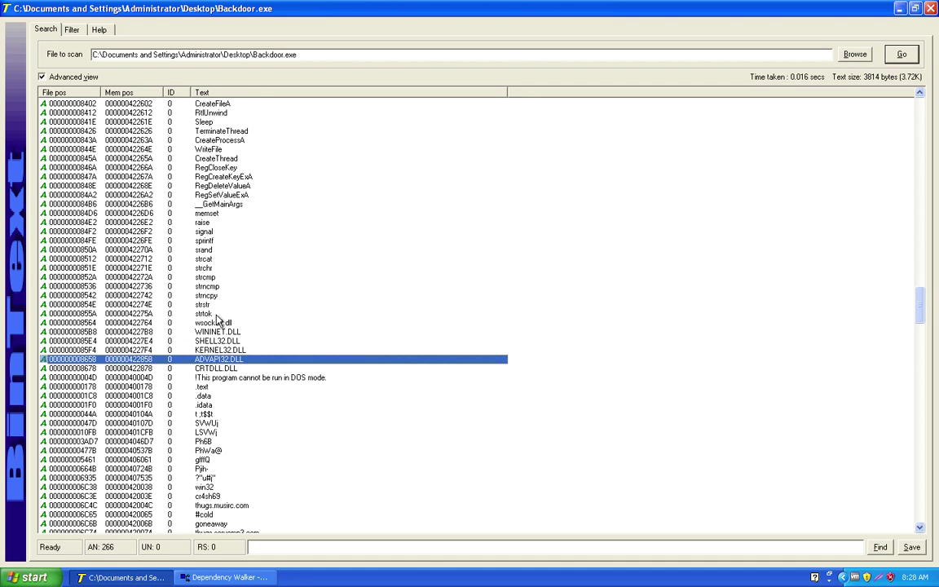
left_click_drag(922, 295, 936, 96)
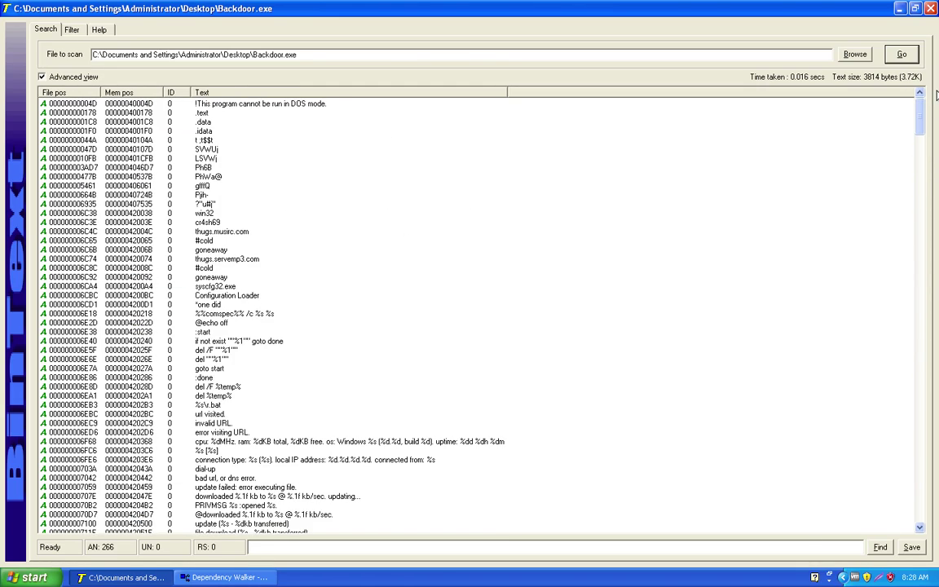